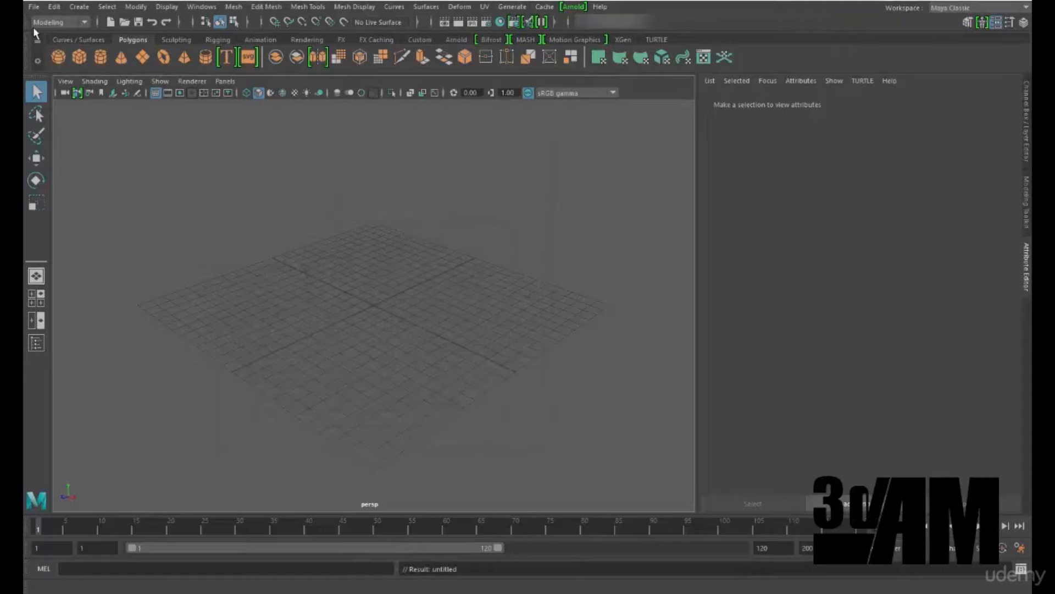
# Open the Save As dialog for the scene and view the project's scenes folder
pyautogui.click(33, 6)
pyautogui.click(62, 65)
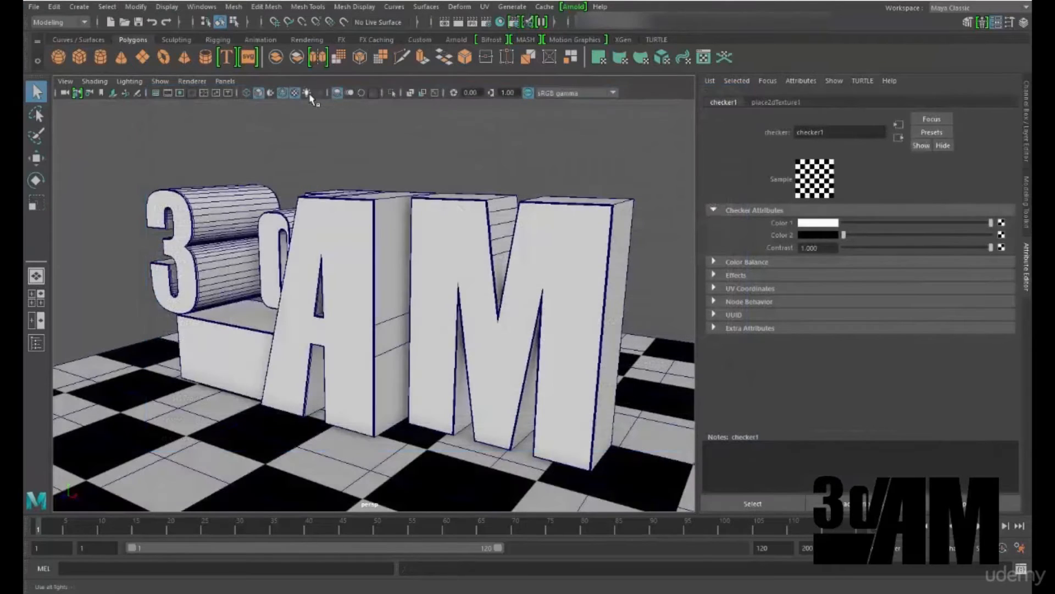
pyautogui.click(307, 94)
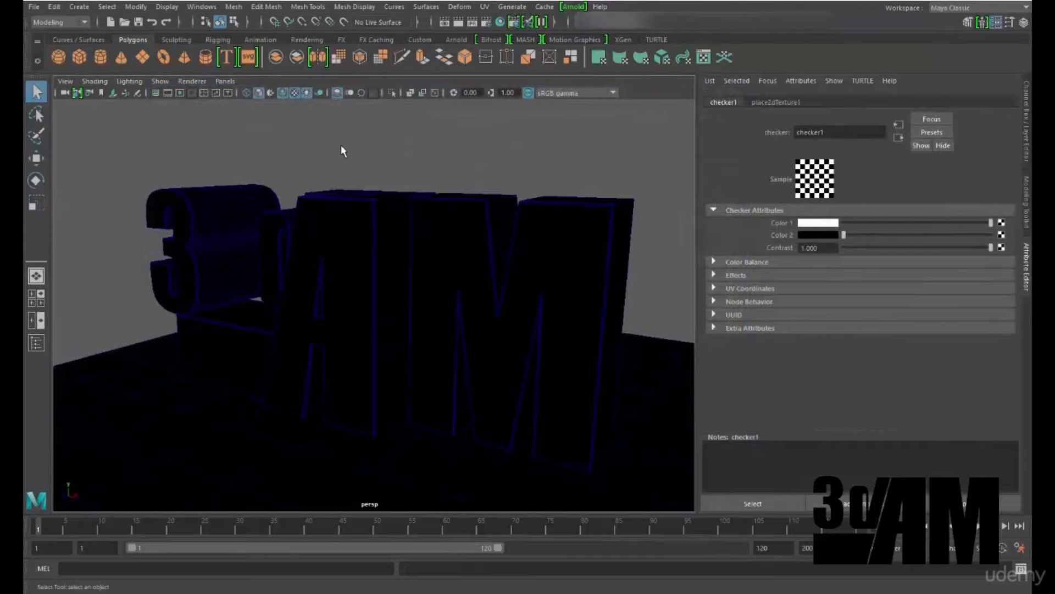
# Add a point light to the 3D logo scene and raise it about 7 units, bringing it forward to light the letters
pyautogui.keyDown('alt'); pyautogui.moveTo(370, 181); pyautogui.dragTo(325, 107); pyautogui.keyUp('alt')
pyautogui.keyDown('alt'); pyautogui.moveTo(417, 151); pyautogui.dragTo(375, 192); pyautogui.keyUp('alt')
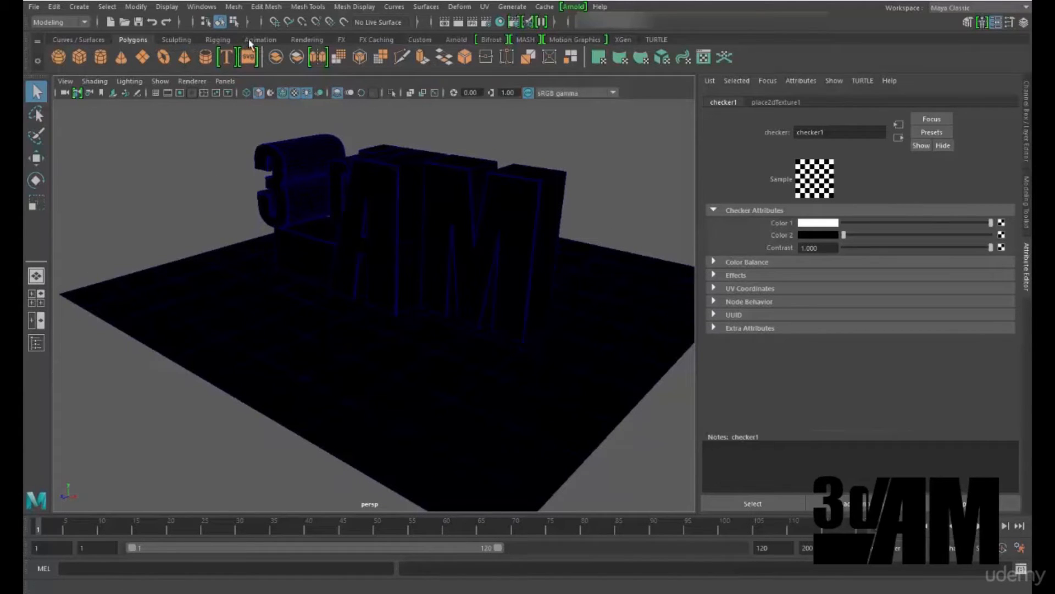
pyautogui.click(320, 41)
pyautogui.click(100, 57)
pyautogui.press('w')
pyautogui.keyDown('alt'); pyautogui.moveTo(408, 320); pyautogui.dragTo(251, 335); pyautogui.keyUp('alt')
pyautogui.moveTo(319, 287); pyautogui.dragTo(309, 176)
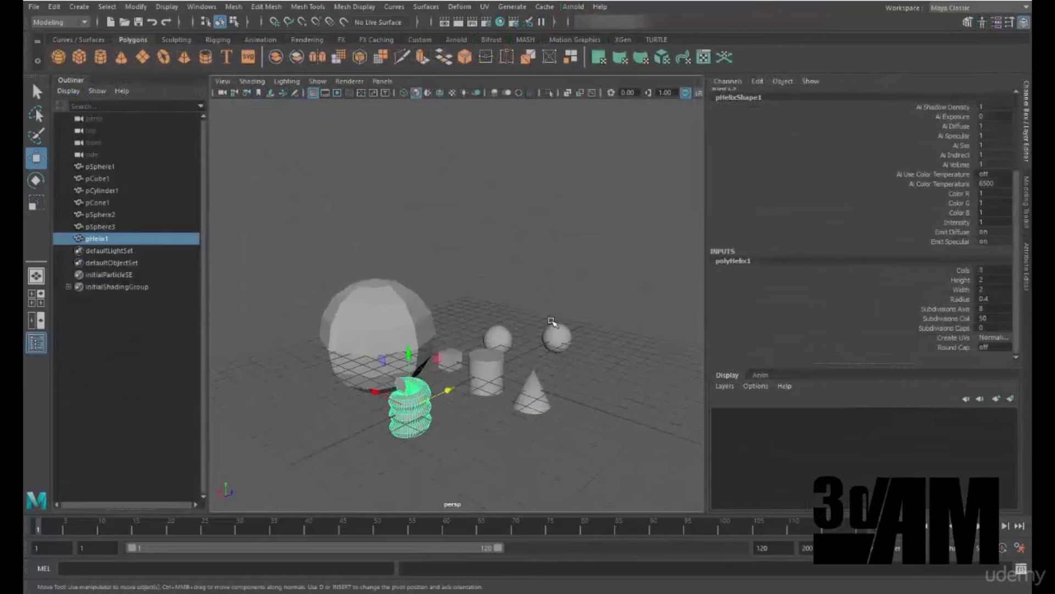
pyautogui.keyDown('alt'); pyautogui.moveTo(551, 322); pyautogui.dragTo(515, 275); pyautogui.keyUp('alt')
pyautogui.click(962, 270)
pyautogui.moveTo(515, 275); pyautogui.dragTo(552, 266, button='middle')
pyautogui.click(932, 283)
pyautogui.moveTo(449, 257); pyautogui.dragTo(522, 254, button='middle')
pyautogui.click(938, 289)
pyautogui.moveTo(543, 261)
pyautogui.keyDown('alt'); pyautogui.mouseDown()
pyautogui.moveTo(570, 285)
pyautogui.moveTo(548, 257)
pyautogui.mouseUp(); pyautogui.keyUp('alt')
pyautogui.click(957, 301)
pyautogui.moveTo(549, 267); pyautogui.dragTo(571, 268, button='middle')
pyautogui.moveTo(571, 268); pyautogui.dragTo(552, 268, button='middle')
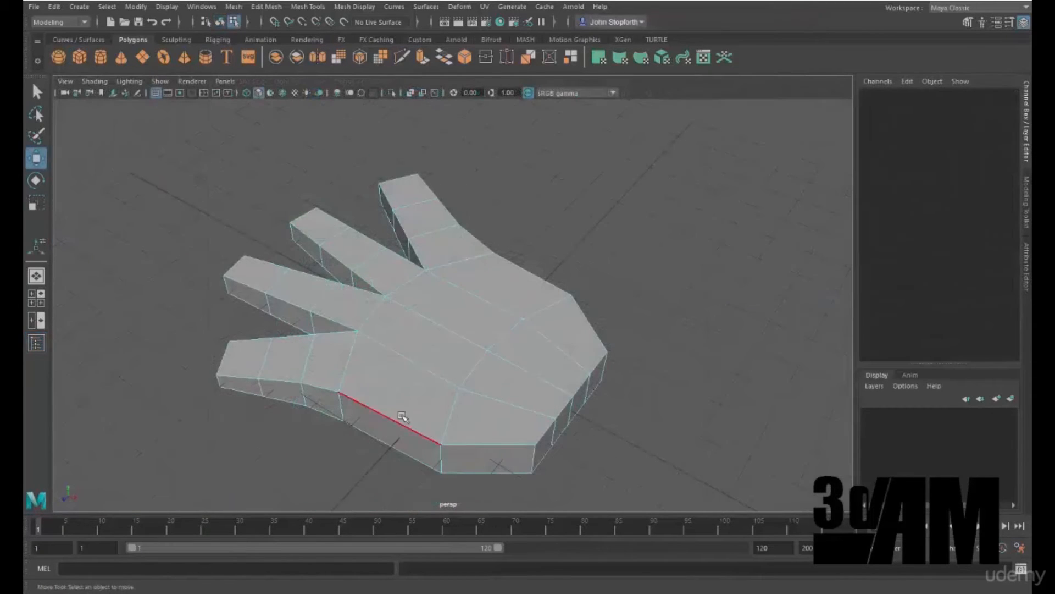
pyautogui.keyDown('alt'); pyautogui.moveTo(402, 416); pyautogui.dragTo(565, 313); pyautogui.keyUp('alt')
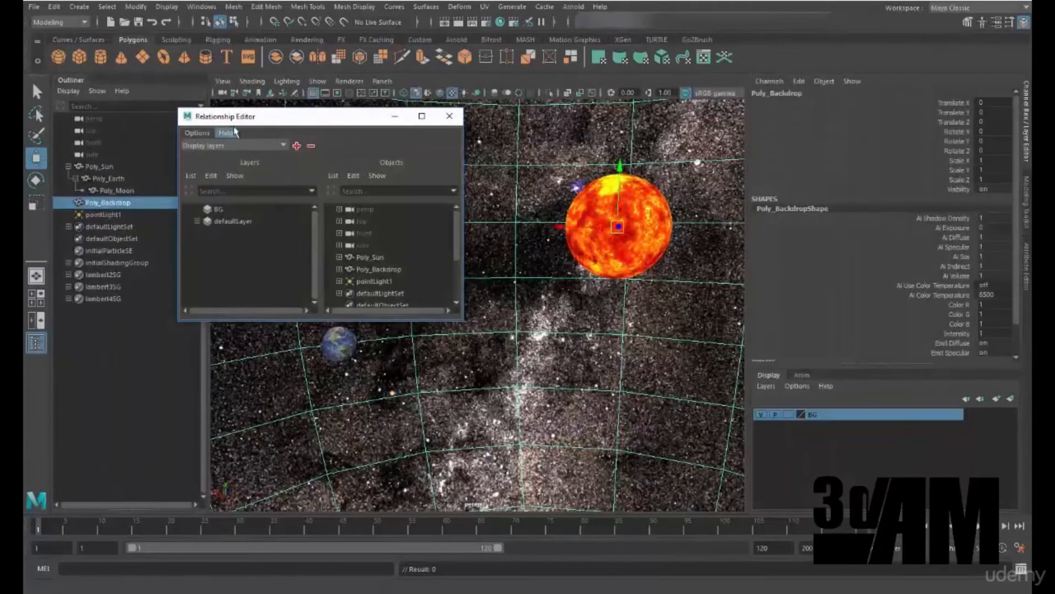
# Reposition the Relationship Editor window and enlarge it to show more of the display layers and objects
pyautogui.moveTo(297, 114); pyautogui.dragTo(377, 117)
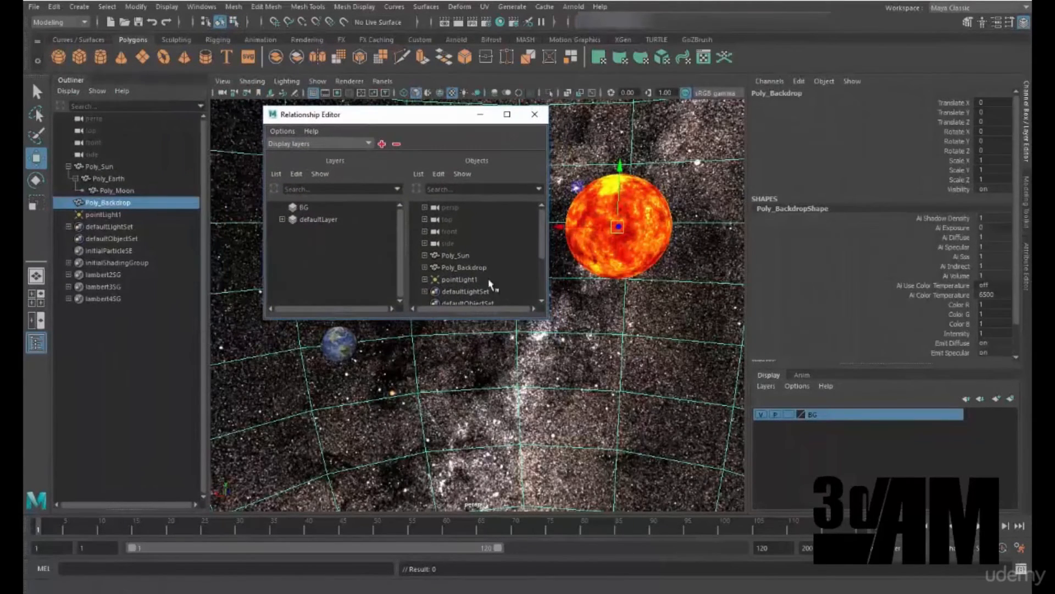
pyautogui.moveTo(548, 318); pyautogui.dragTo(595, 448)
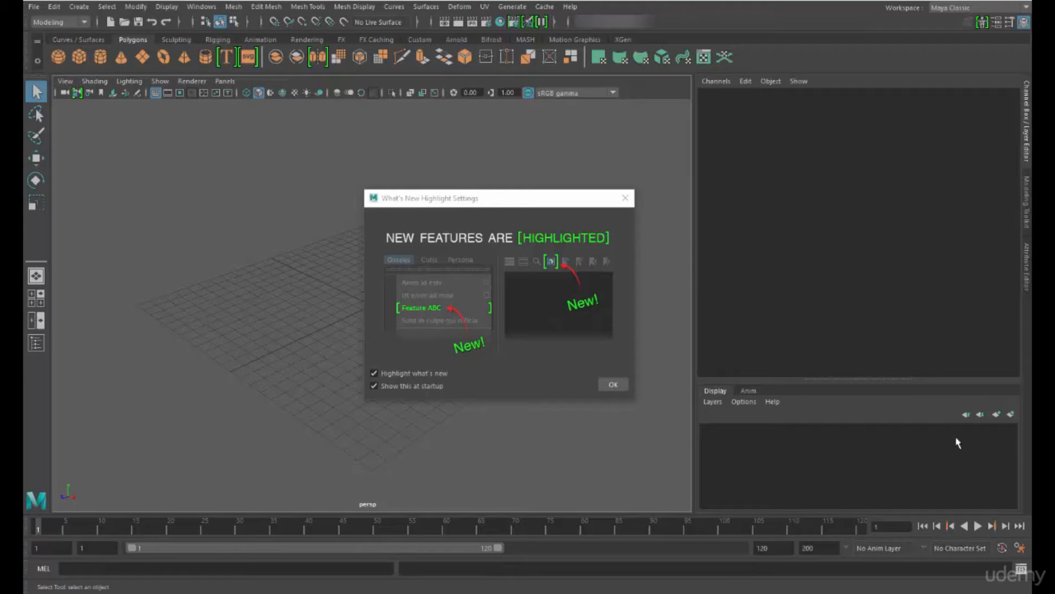
# Stop the What's New Highlight Settings dialog from showing at startup and accept it, keeping new-feature highlighting on
pyautogui.moveTo(508, 205); pyautogui.dragTo(413, 177)
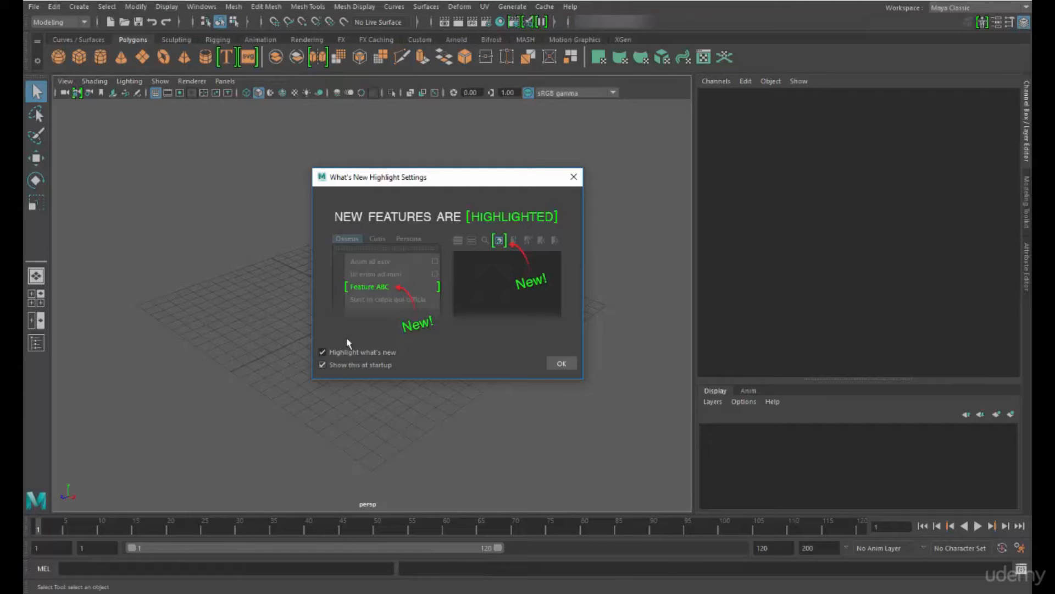
pyautogui.click(322, 365)
pyautogui.click(560, 365)
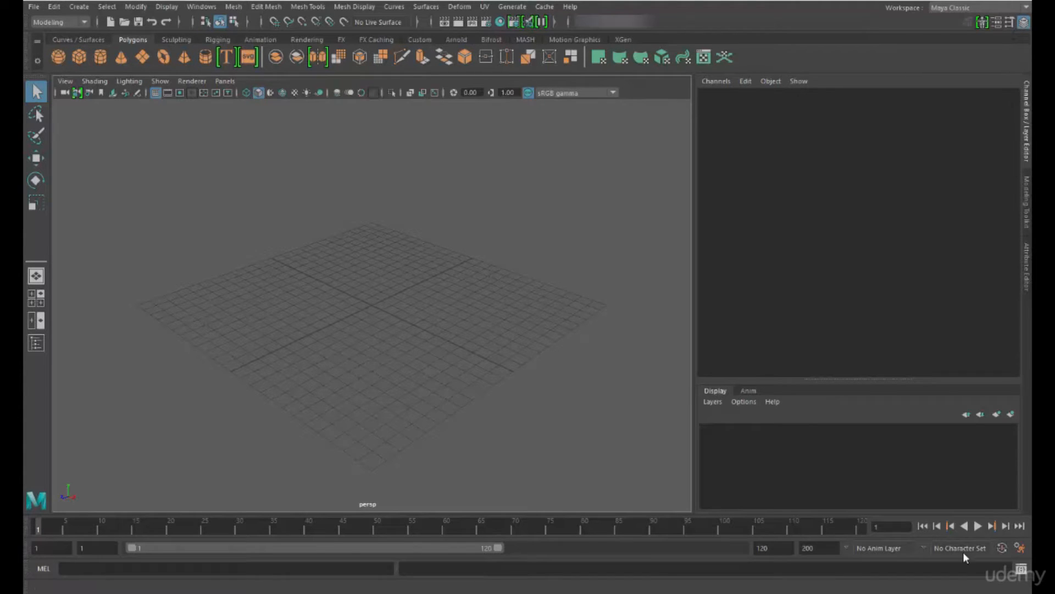
# Switch the menu set to Rigging to compare the available commands, and return it to Modeling
pyautogui.click(85, 22)
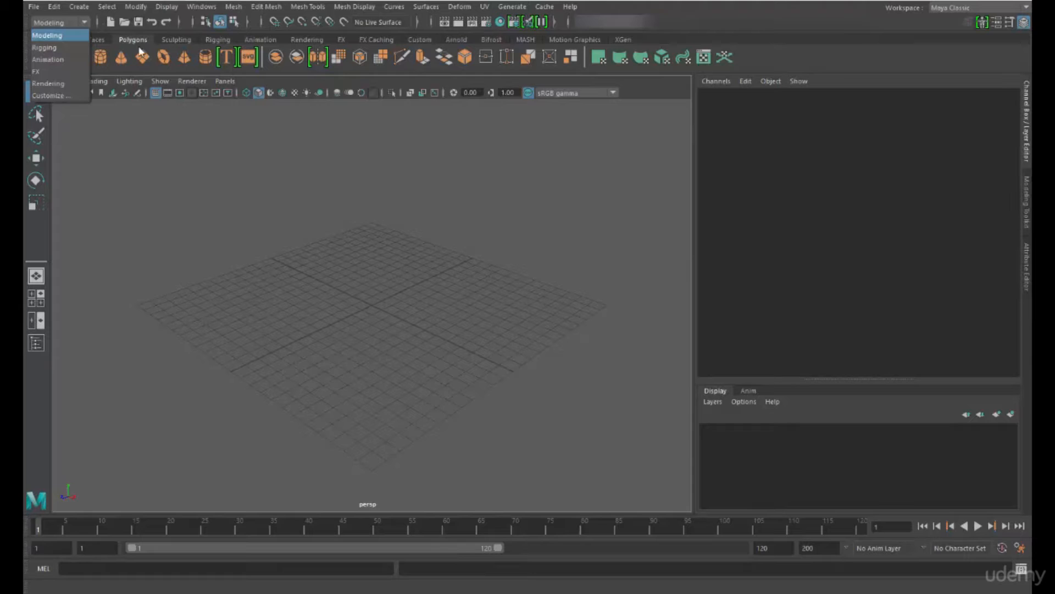
pyautogui.click(47, 49)
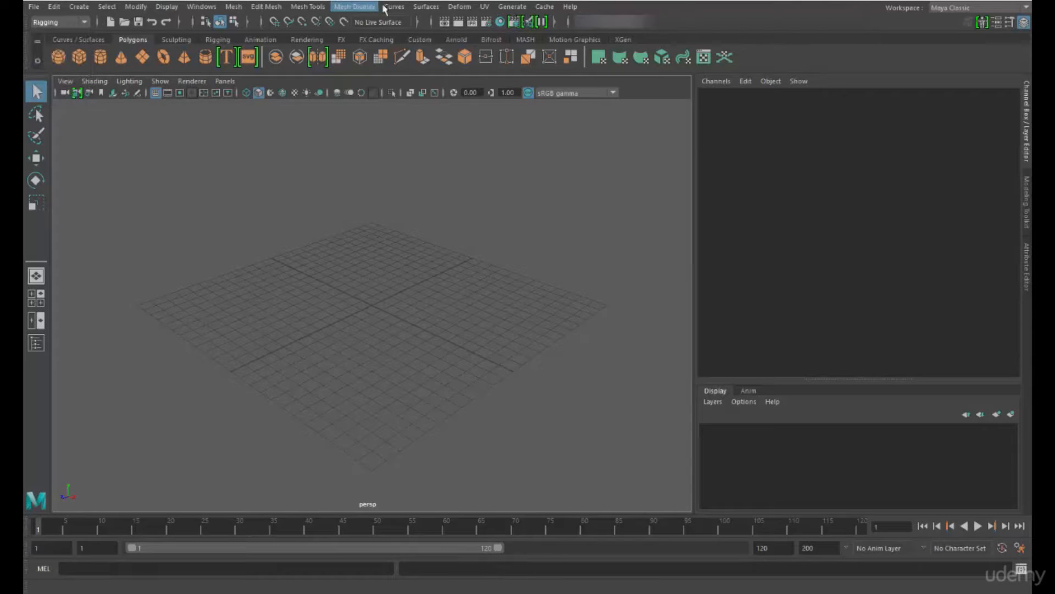
pyautogui.click(55, 22)
pyautogui.click(58, 31)
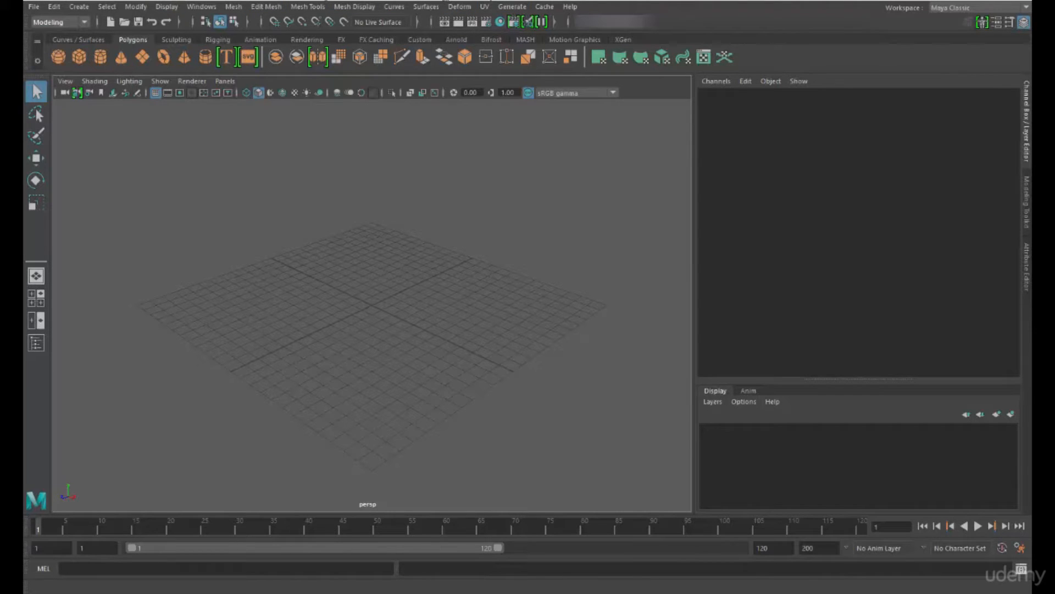
# Switch the menu set to Animation, return it to Modeling and view the Mesh Tools commands
pyautogui.click(67, 22)
pyautogui.click(62, 58)
pyautogui.click(72, 24)
pyautogui.click(48, 39)
pyautogui.click(299, 7)
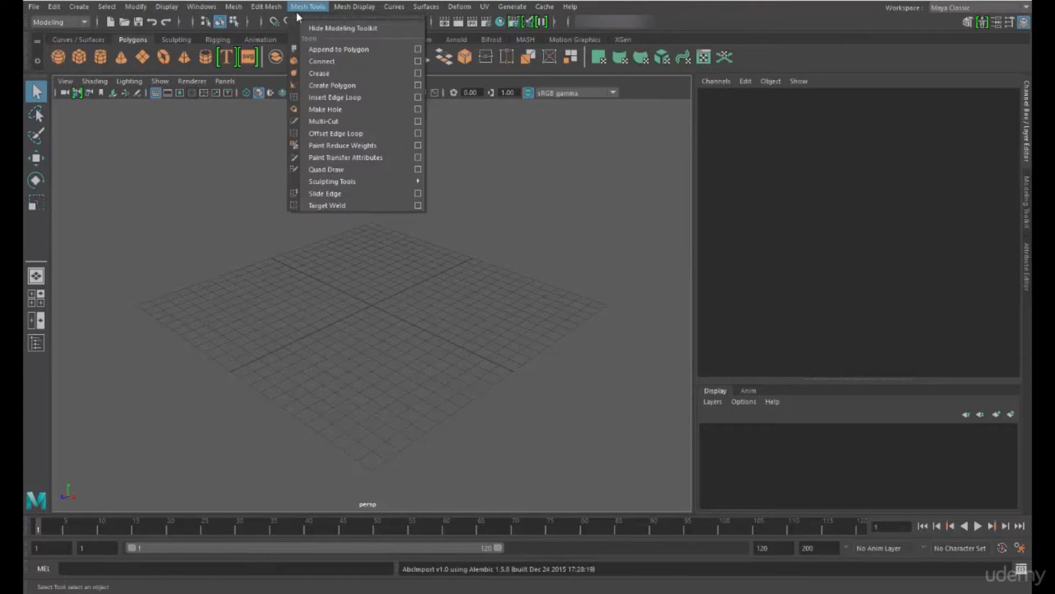
# Cycle the menu set through Rigging, Animation and FX, and return it to Modeling
pyautogui.click(65, 23)
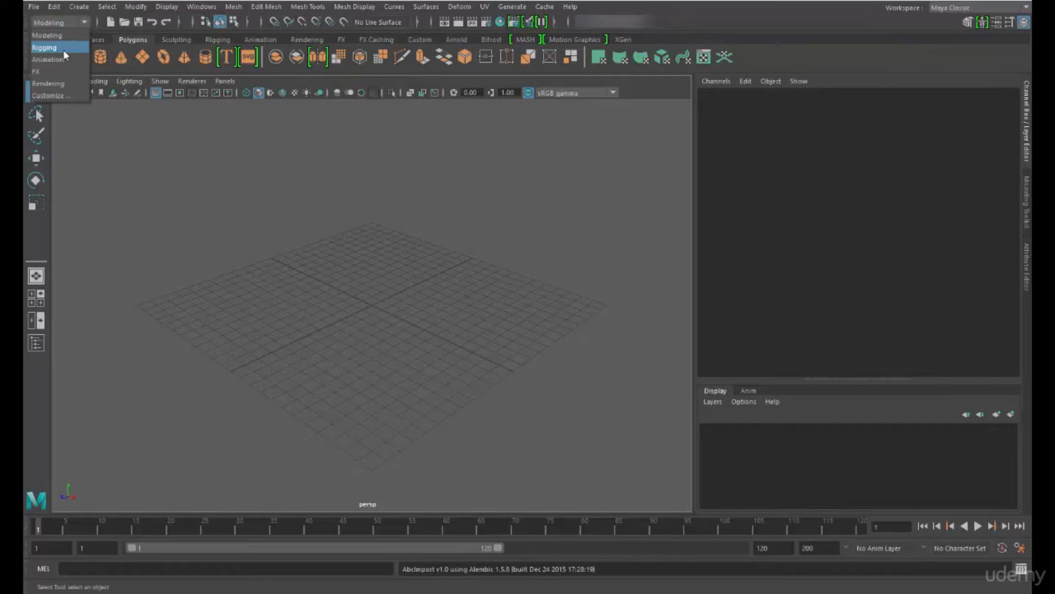
pyautogui.click(64, 49)
pyautogui.click(61, 23)
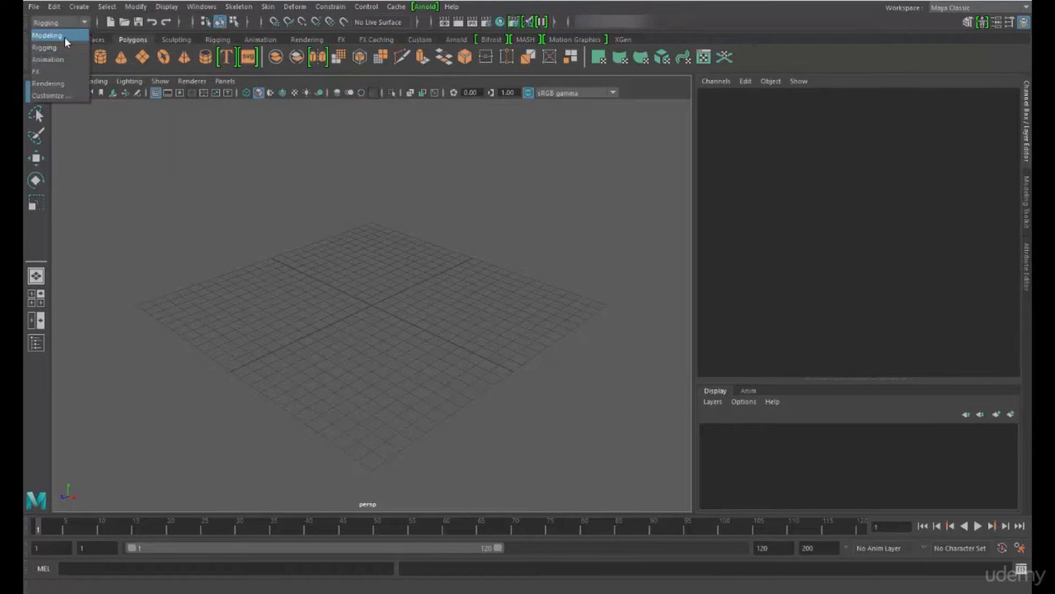
pyautogui.click(61, 59)
pyautogui.click(75, 24)
pyautogui.click(70, 72)
pyautogui.click(60, 22)
pyautogui.click(49, 35)
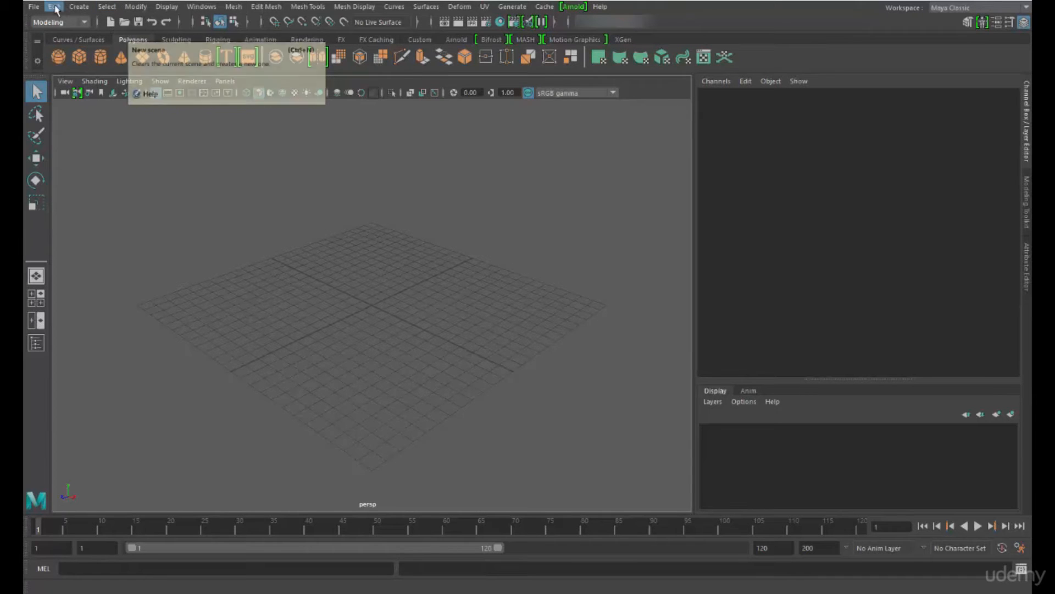
pyautogui.click(78, 6)
pyautogui.moveTo(199, 10)
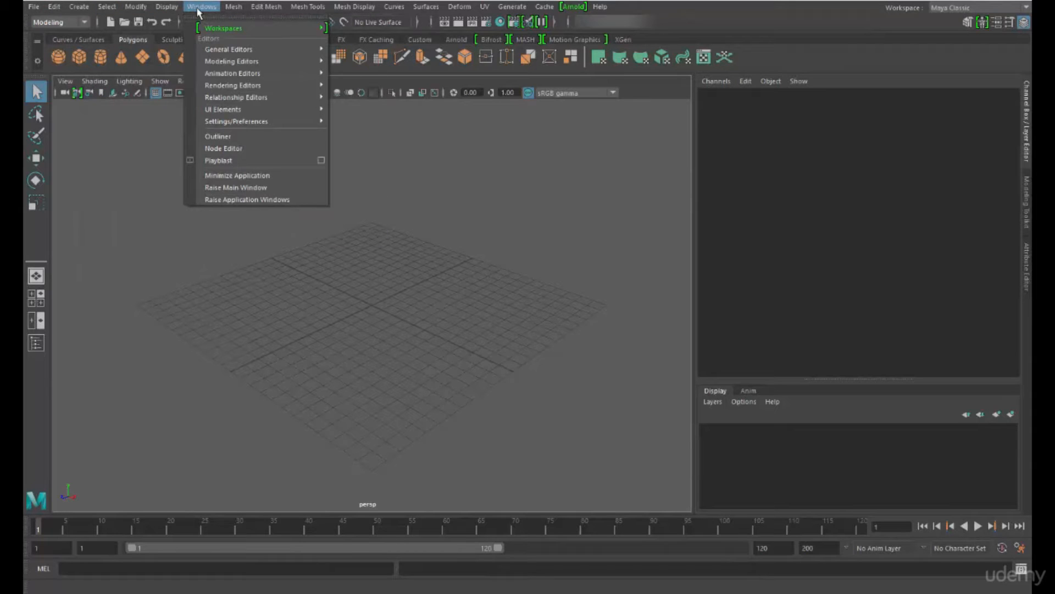
pyautogui.moveTo(238, 11)
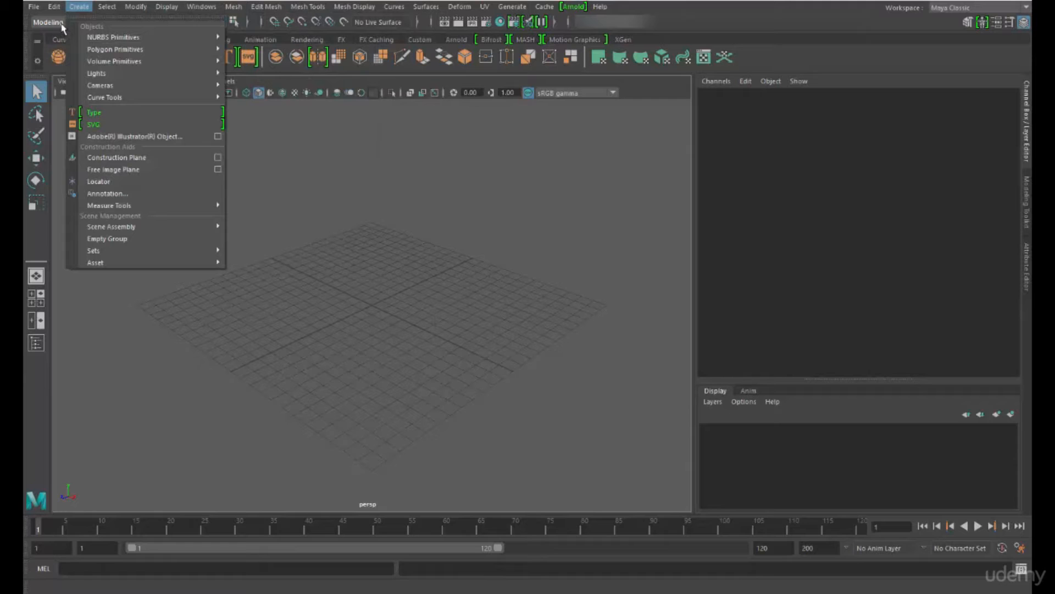
pyautogui.click(158, 0)
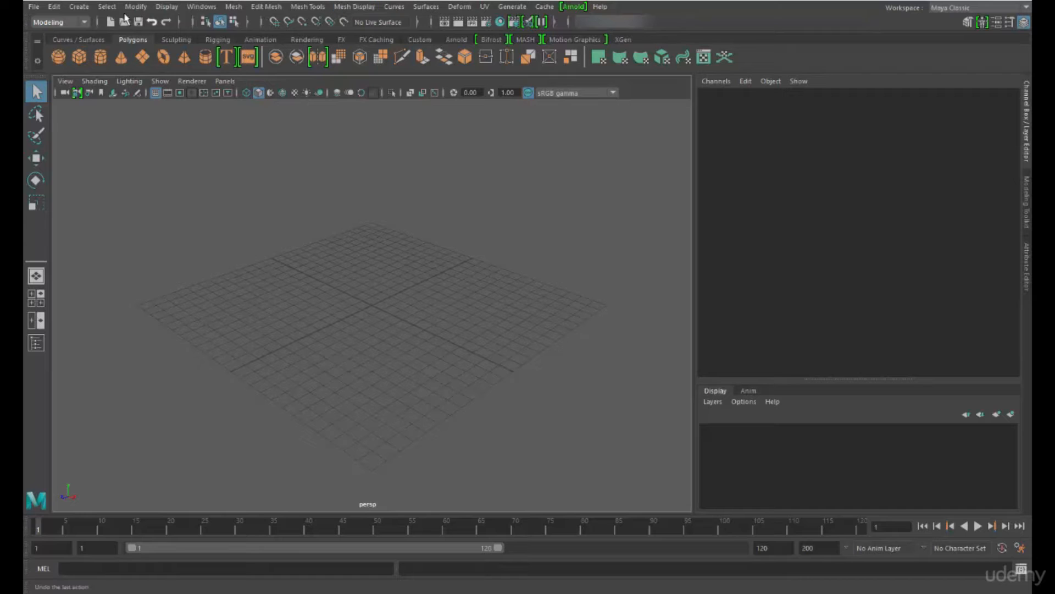
pyautogui.click(72, 24)
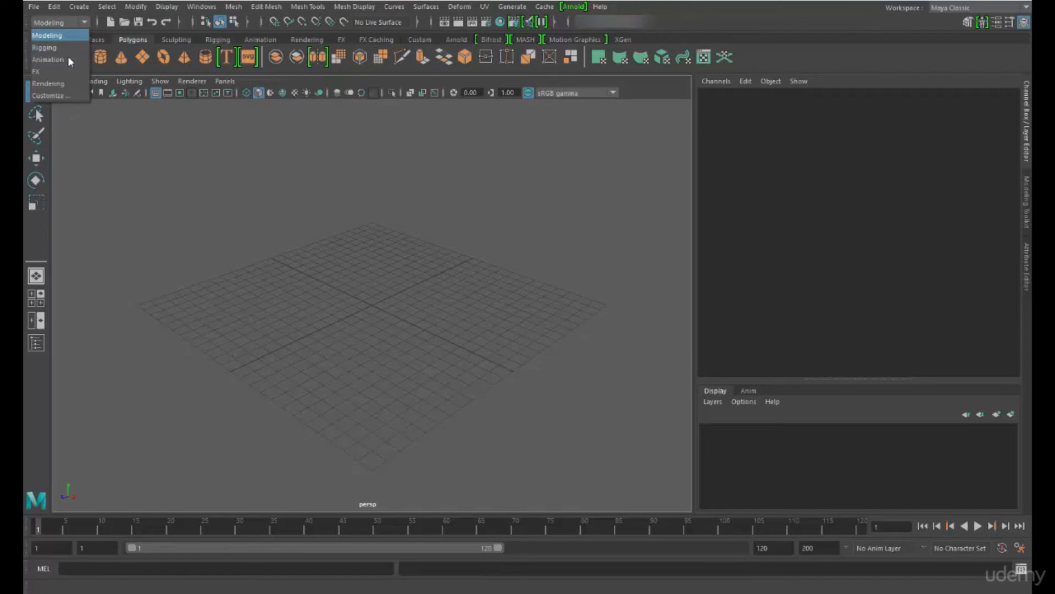
pyautogui.click(84, 20)
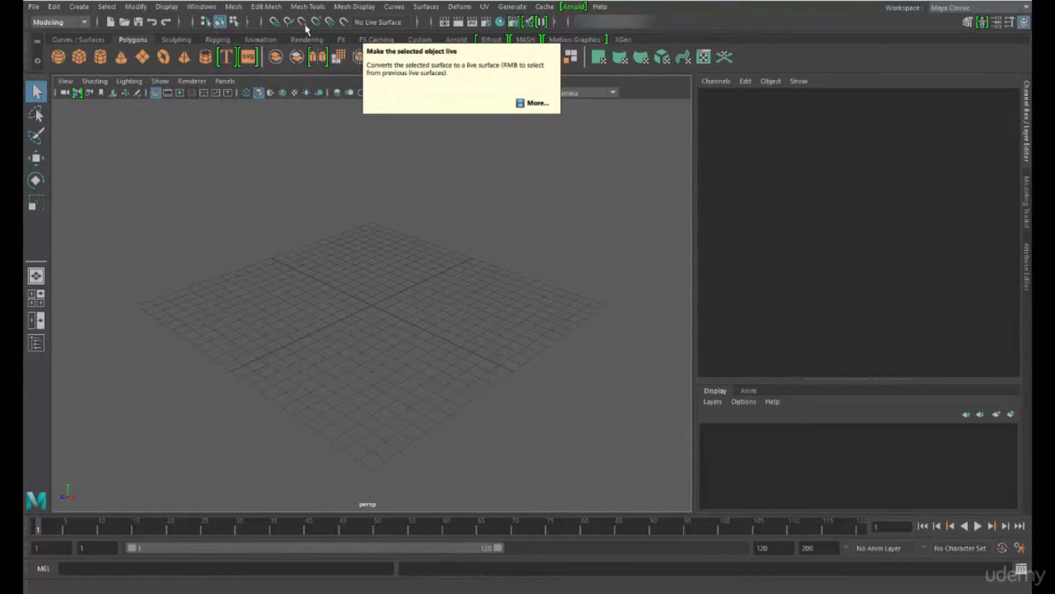
# Toggle the status line's selection mask icons and expand the selection set section to examine its presets, collapsing it when done
pyautogui.click(248, 24)
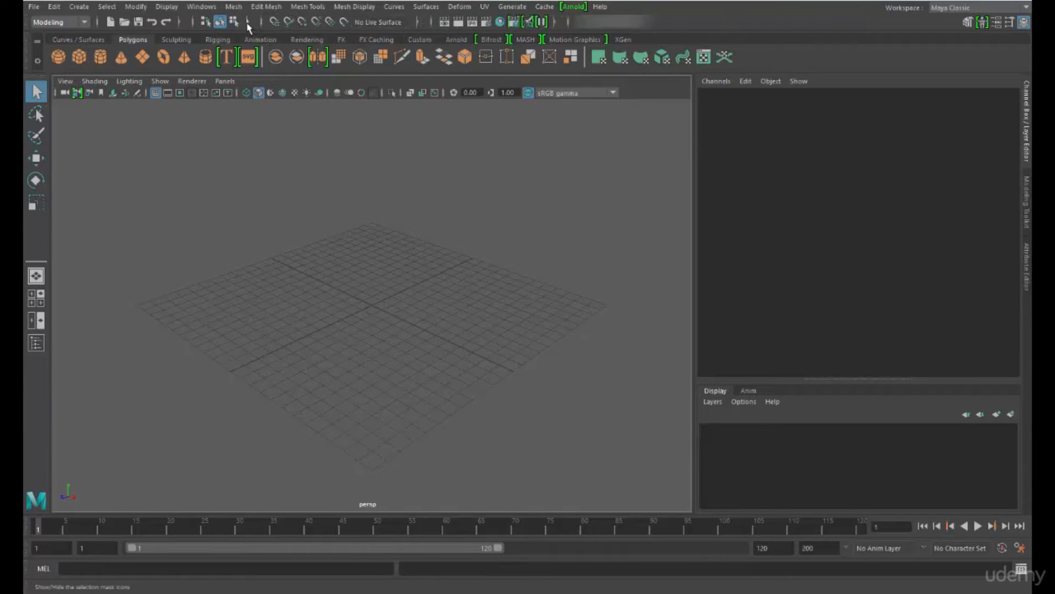
pyautogui.click(248, 24)
pyautogui.click(180, 23)
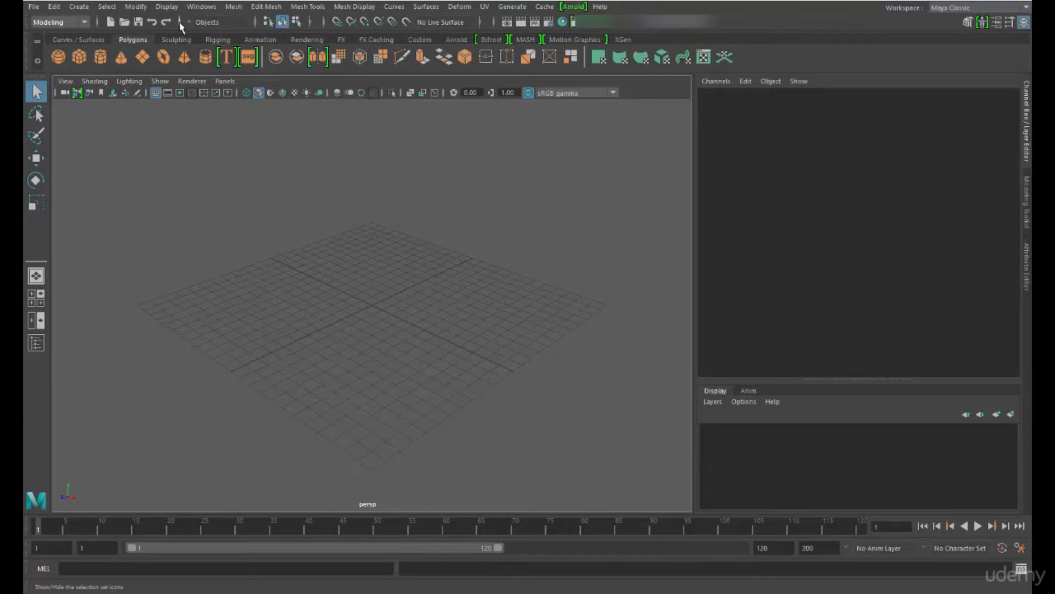
pyautogui.click(191, 22)
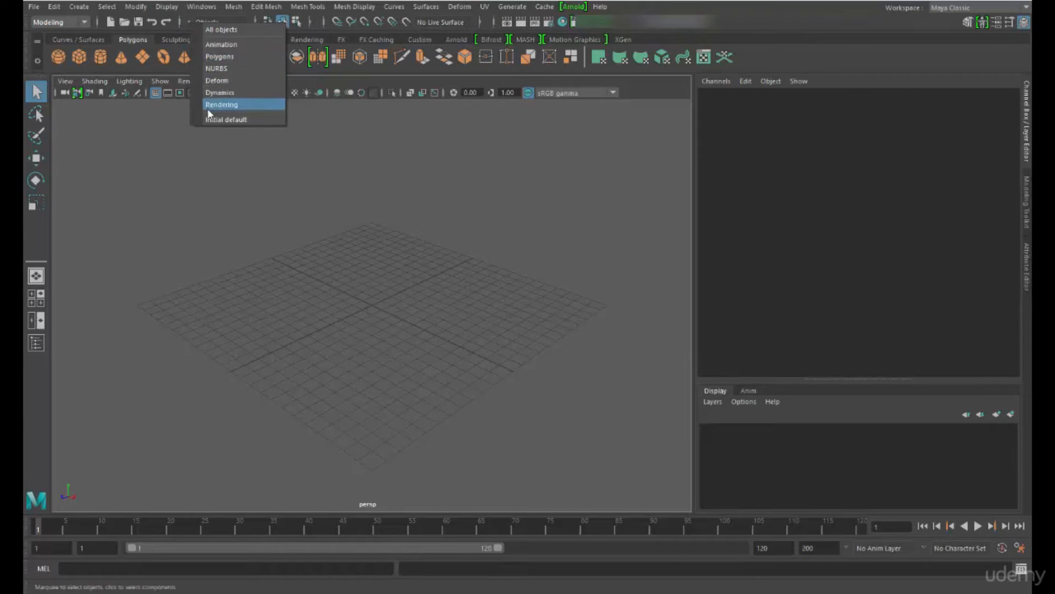
pyautogui.click(179, 21)
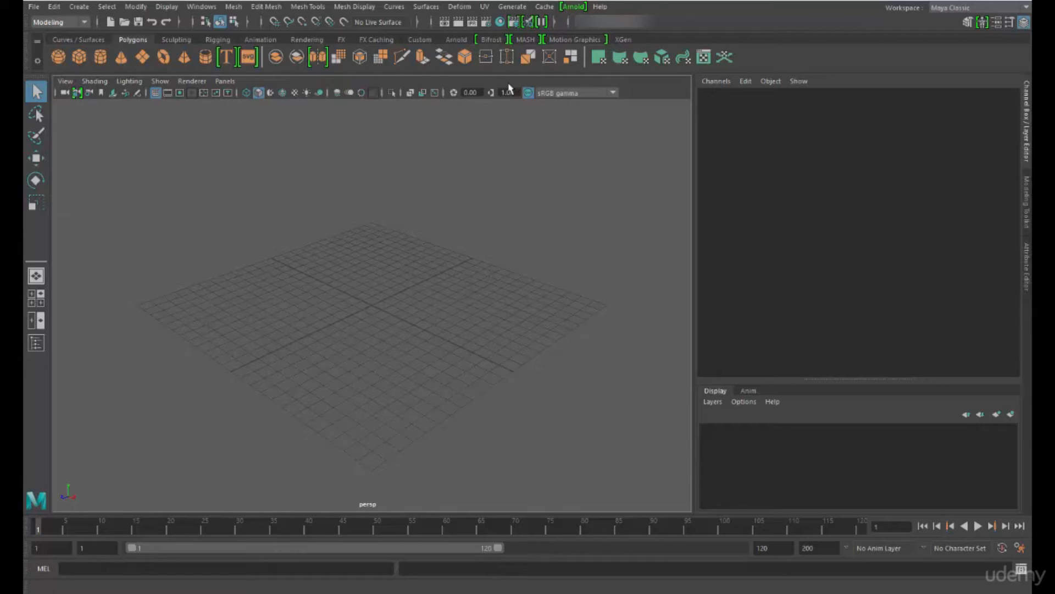
pyautogui.click(642, 28)
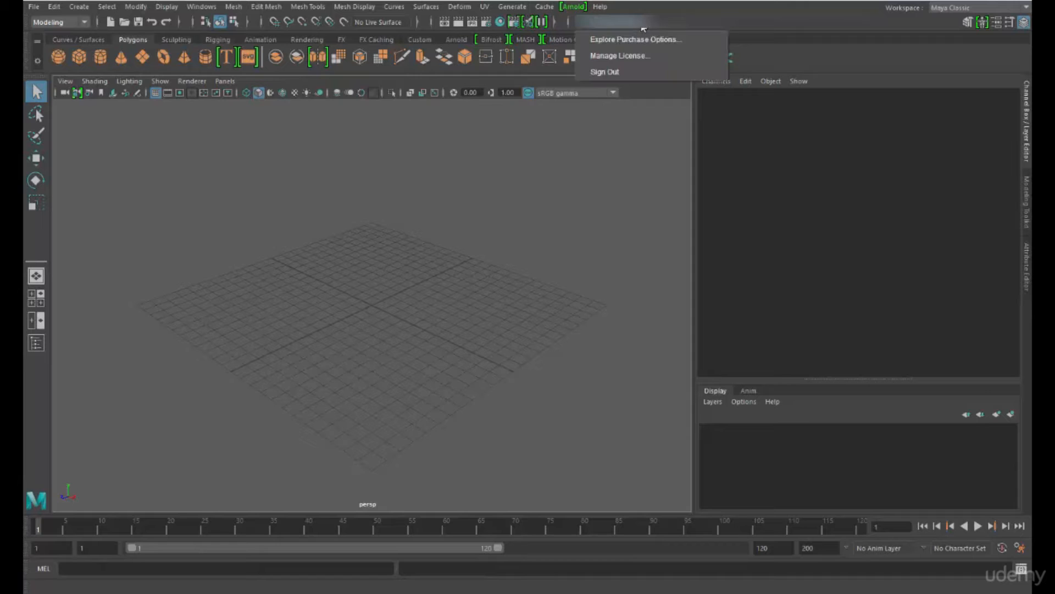
pyautogui.click(646, 9)
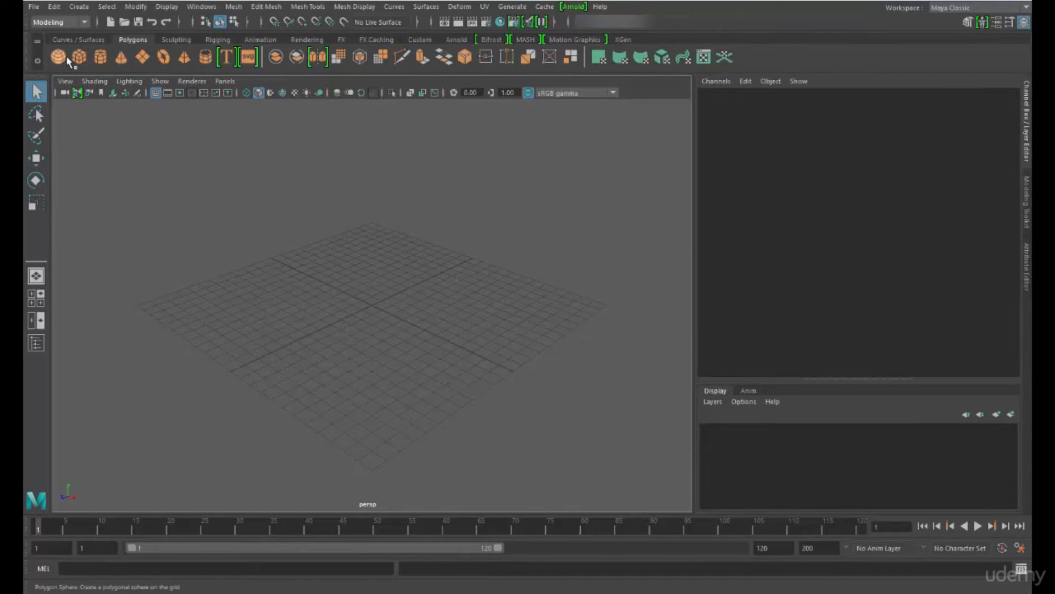
# Look through the tool shelves from Sculpting to Arnold and Curves / Surfaces, returning to the Polygons shelf
pyautogui.click(102, 41)
pyautogui.click(175, 40)
pyautogui.click(216, 40)
pyautogui.click(261, 41)
pyautogui.click(307, 40)
pyautogui.click(341, 39)
pyautogui.click(377, 39)
pyautogui.click(419, 40)
pyautogui.click(456, 41)
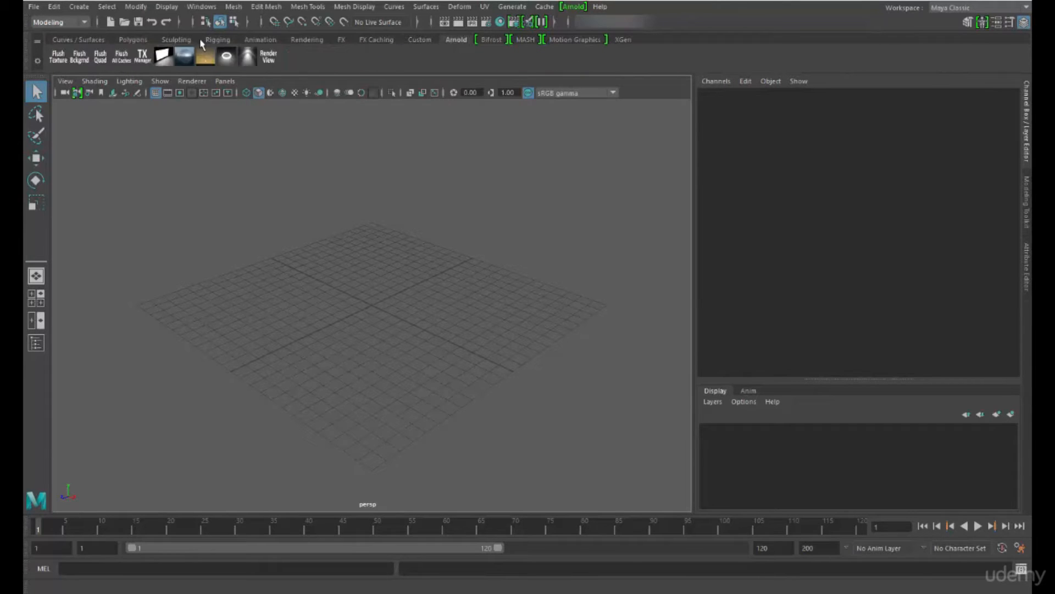
pyautogui.click(55, 42)
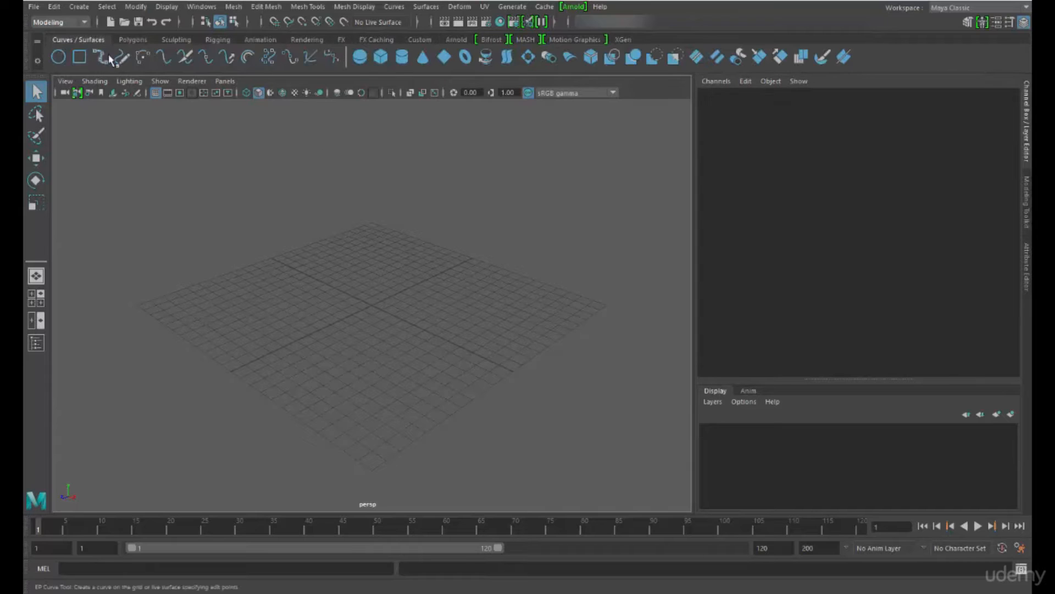
pyautogui.click(133, 39)
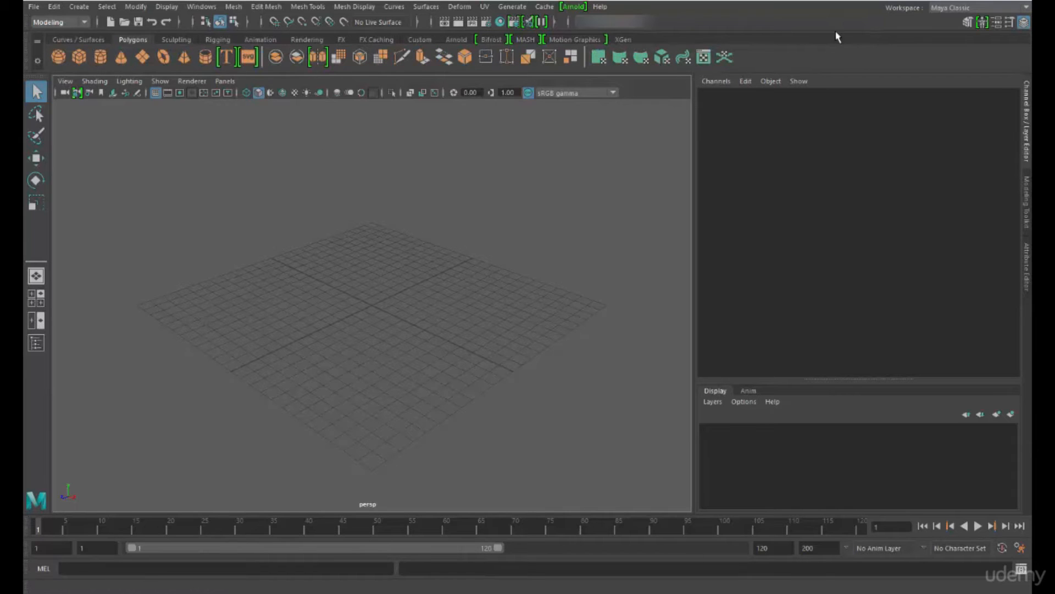
# Switch the workspace from Maya Classic to Modeling - Standard
pyautogui.click(950, 9)
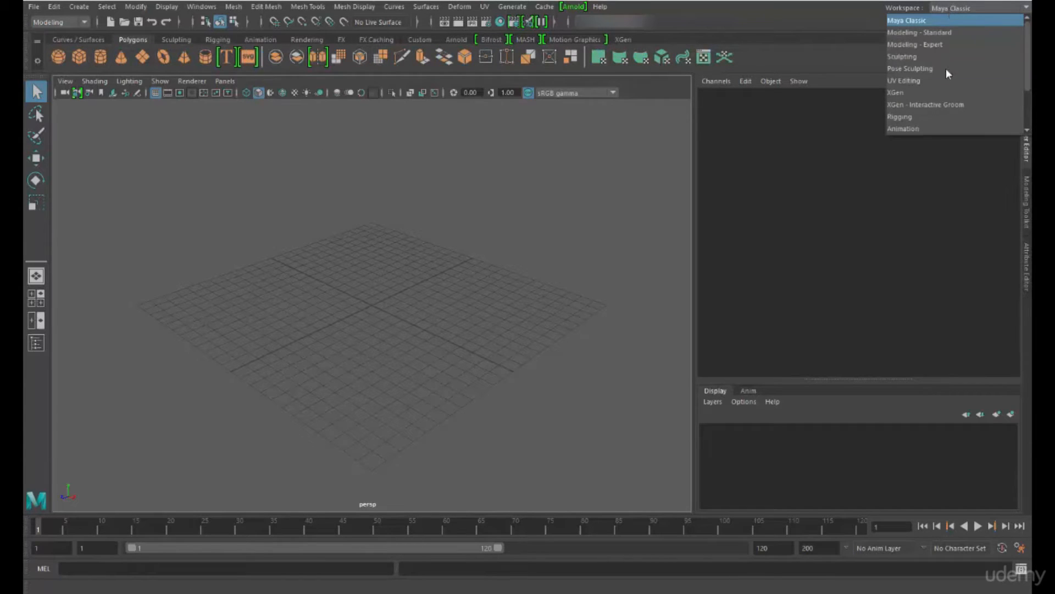
pyautogui.click(895, 21)
pyautogui.click(942, 9)
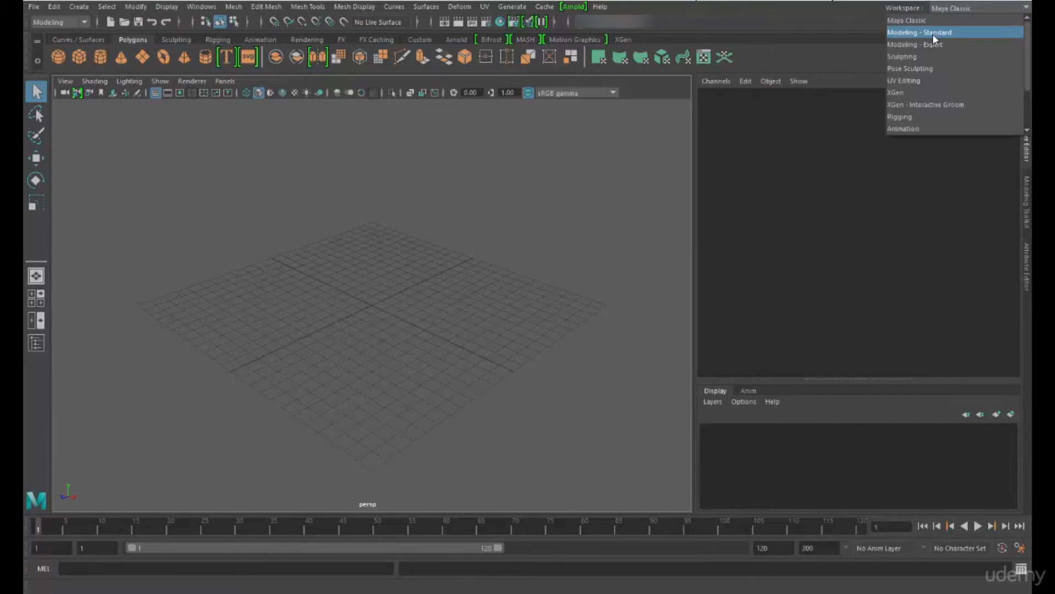
pyautogui.click(933, 34)
# Switch the workspace to Modeling - Expert and from there to Sculpting
pyautogui.click(943, 8)
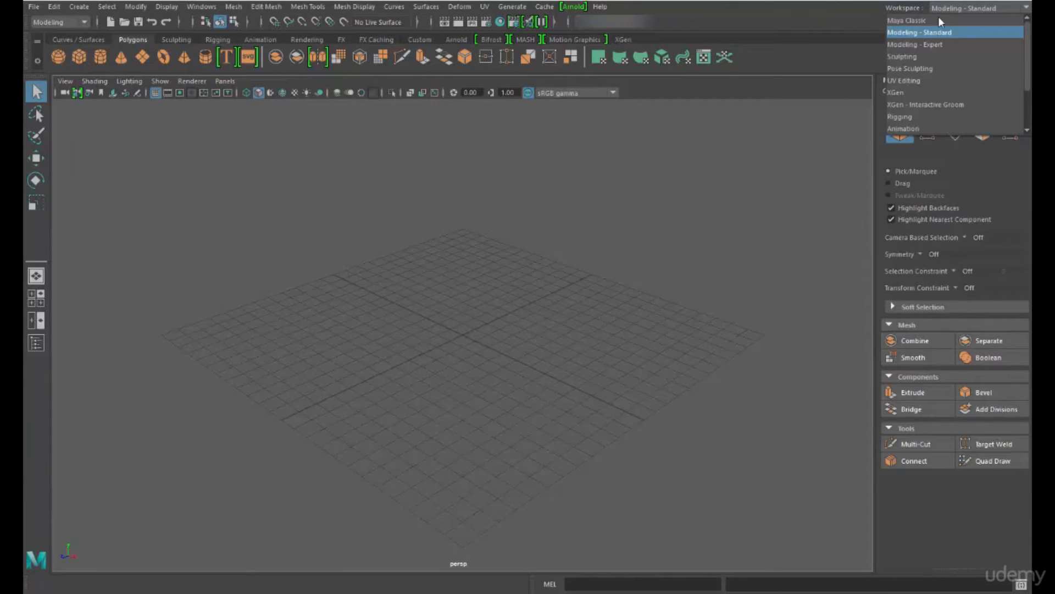
pyautogui.click(934, 45)
pyautogui.click(953, 9)
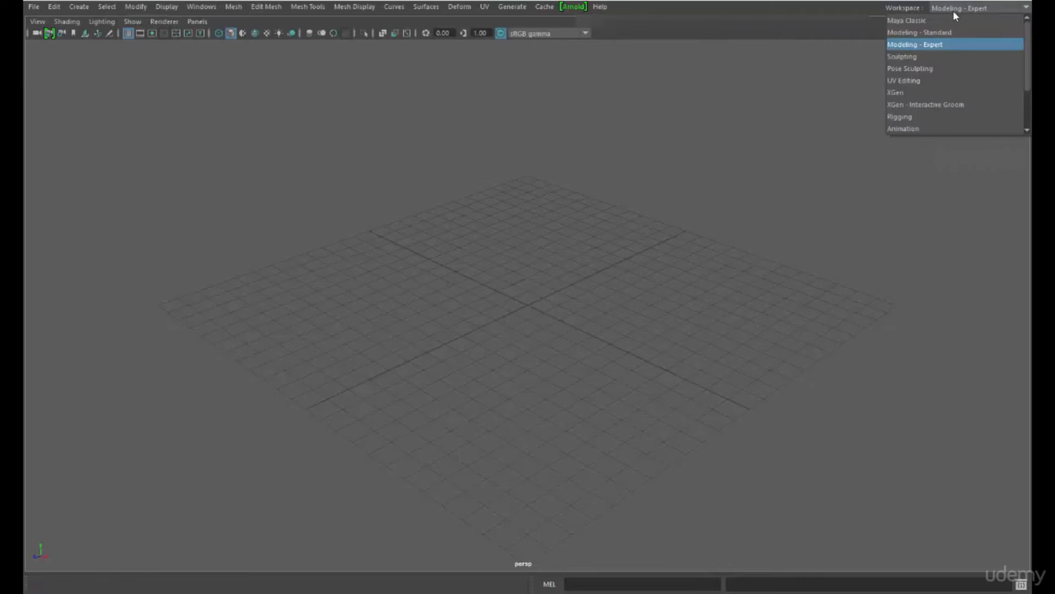
pyautogui.click(942, 57)
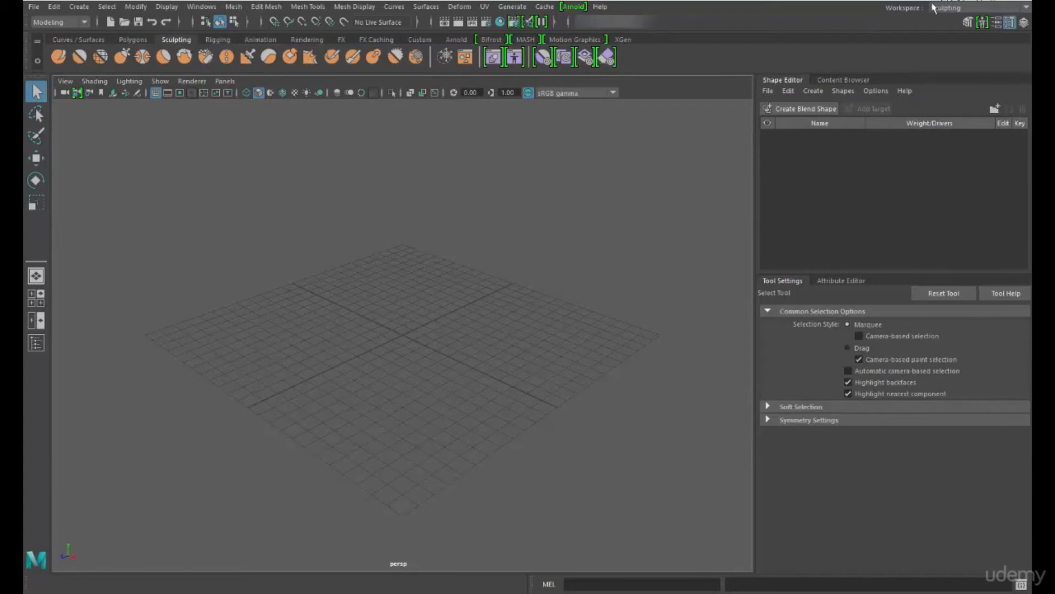
# Switch through the MASH and UV Editing workspaces and return to Maya Classic
pyautogui.click(933, 7)
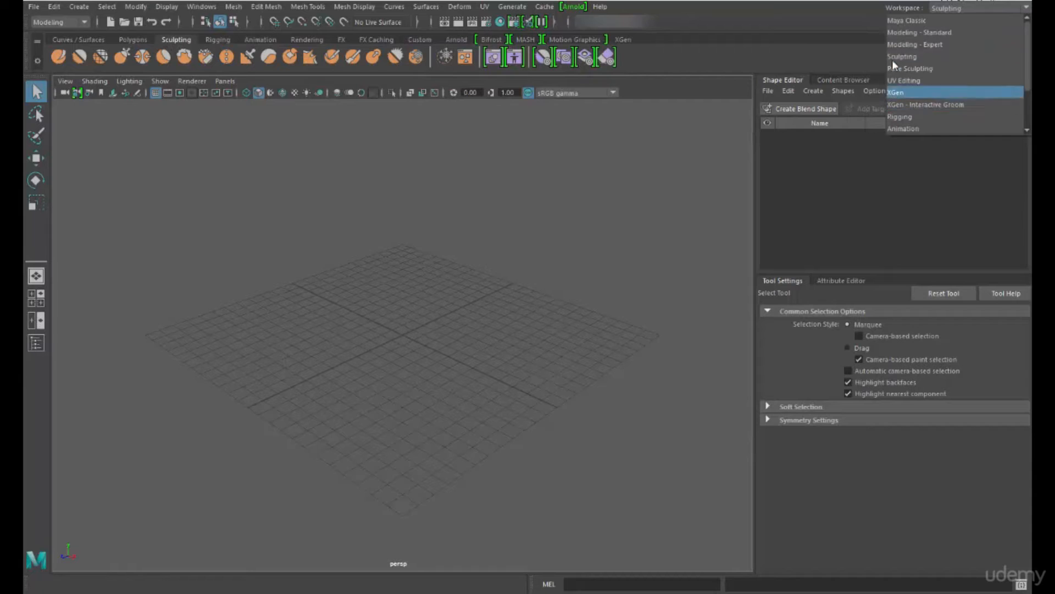
pyautogui.moveTo(1028, 74); pyautogui.dragTo(1028, 124)
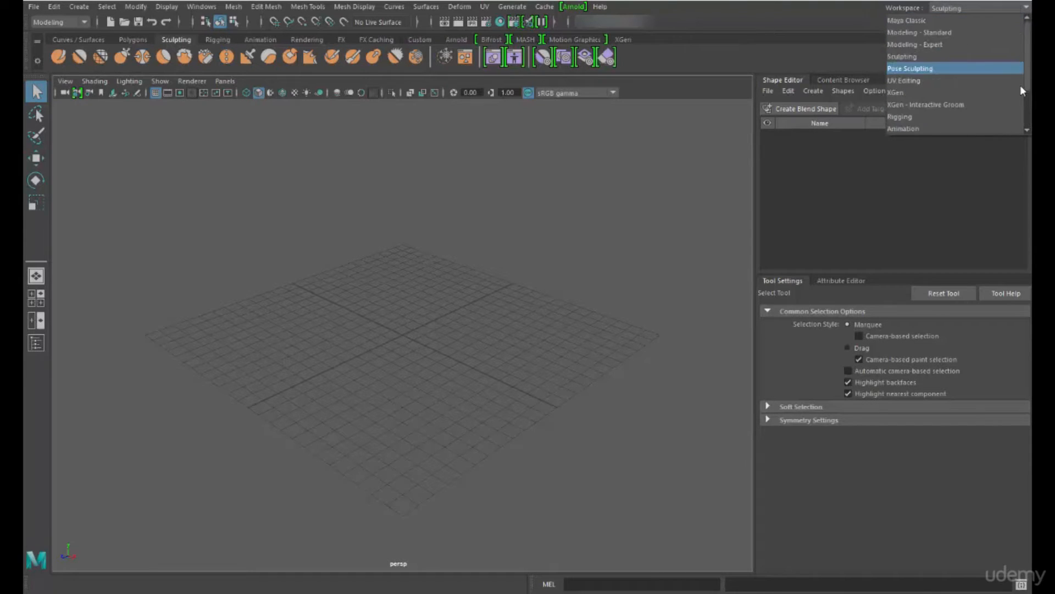
pyautogui.click(991, 129)
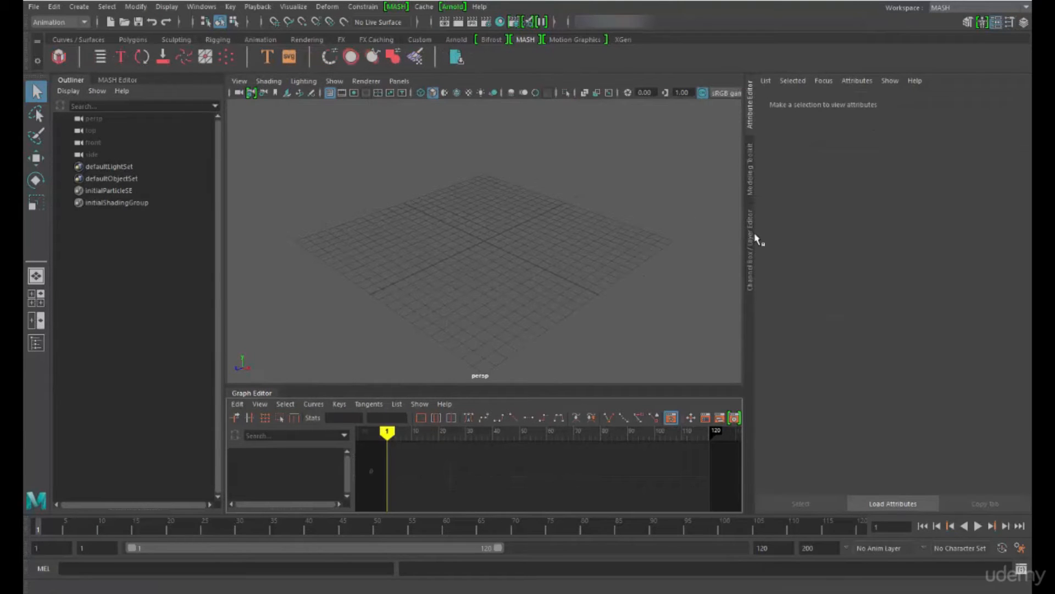
pyautogui.click(949, 8)
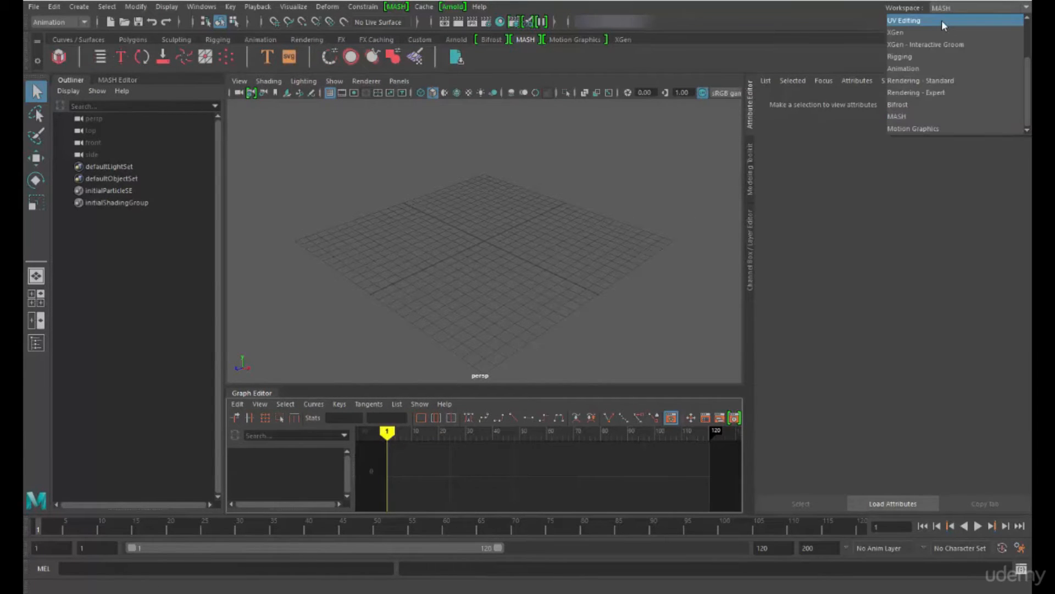
pyautogui.click(942, 19)
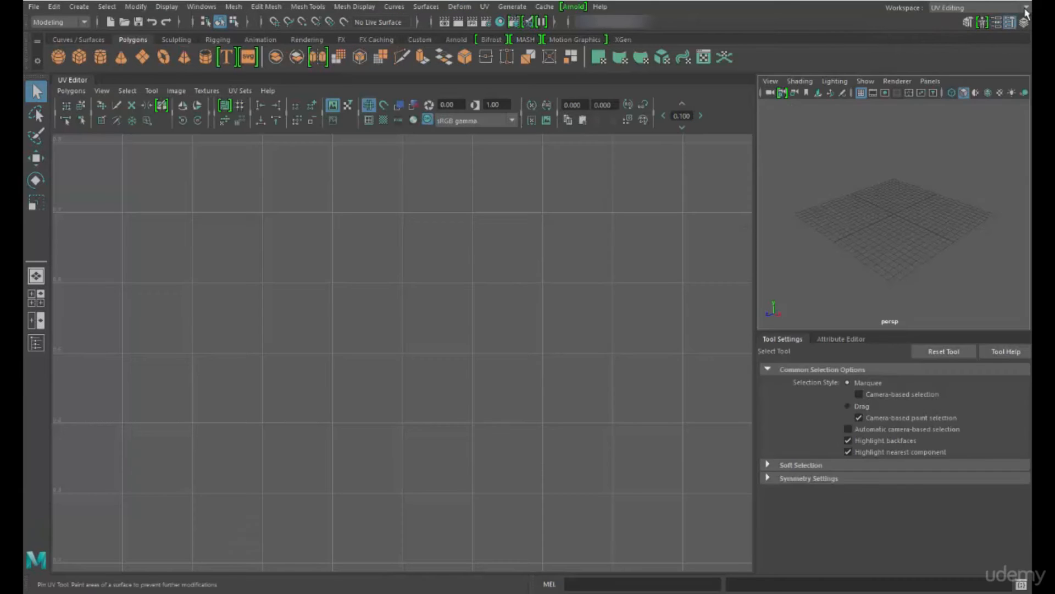
pyautogui.click(968, 8)
pyautogui.click(927, 22)
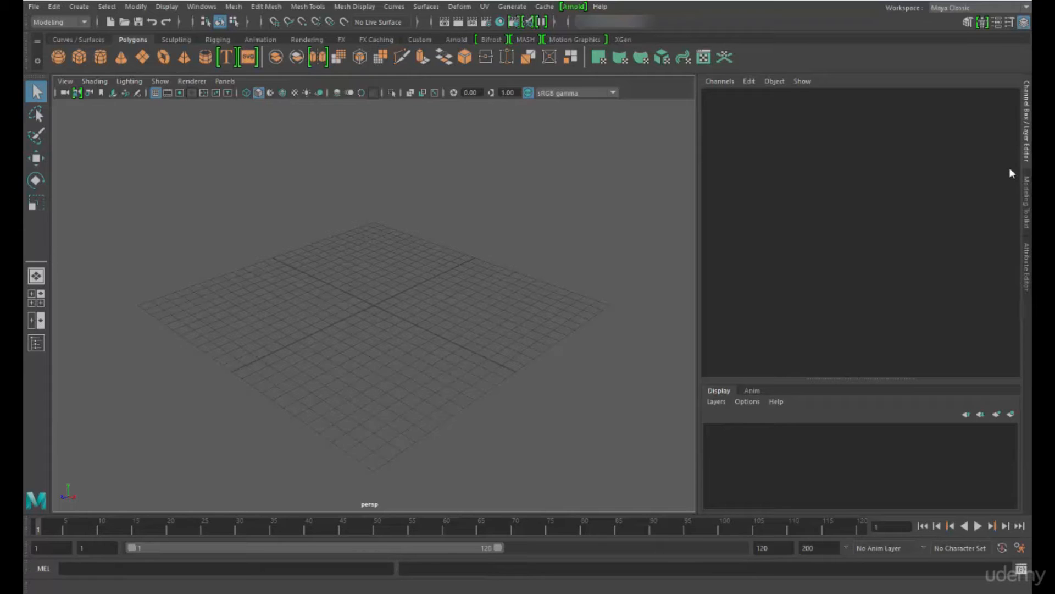
# Toggle the Channel Box / Layer Editor off and on repeatedly, leaving it displayed
pyautogui.click(1024, 24)
pyautogui.click(1024, 24)
pyautogui.click(1024, 24)
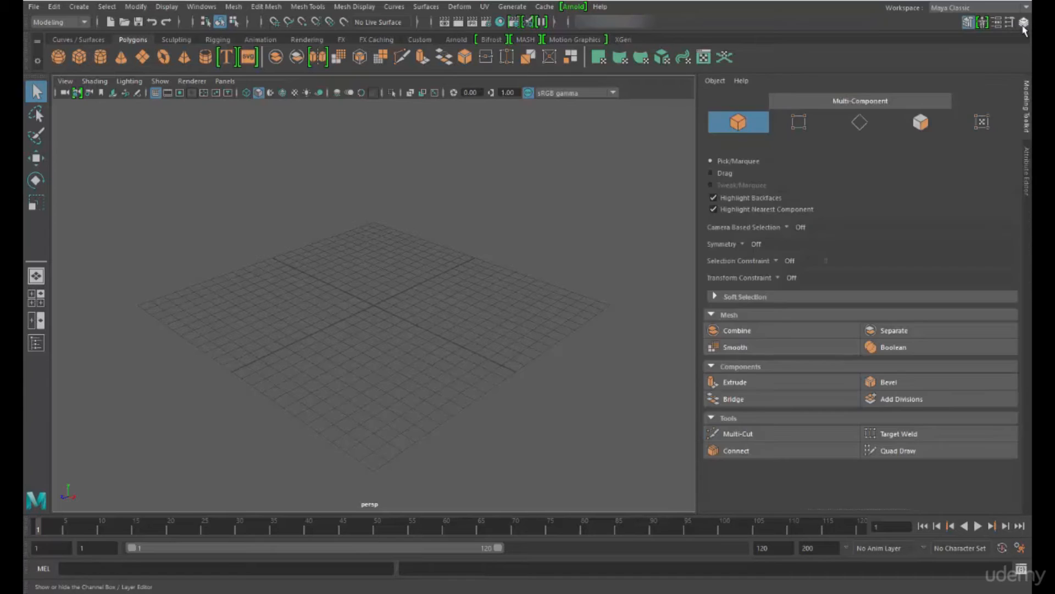
pyautogui.click(1023, 24)
pyautogui.click(1024, 25)
pyautogui.click(1024, 25)
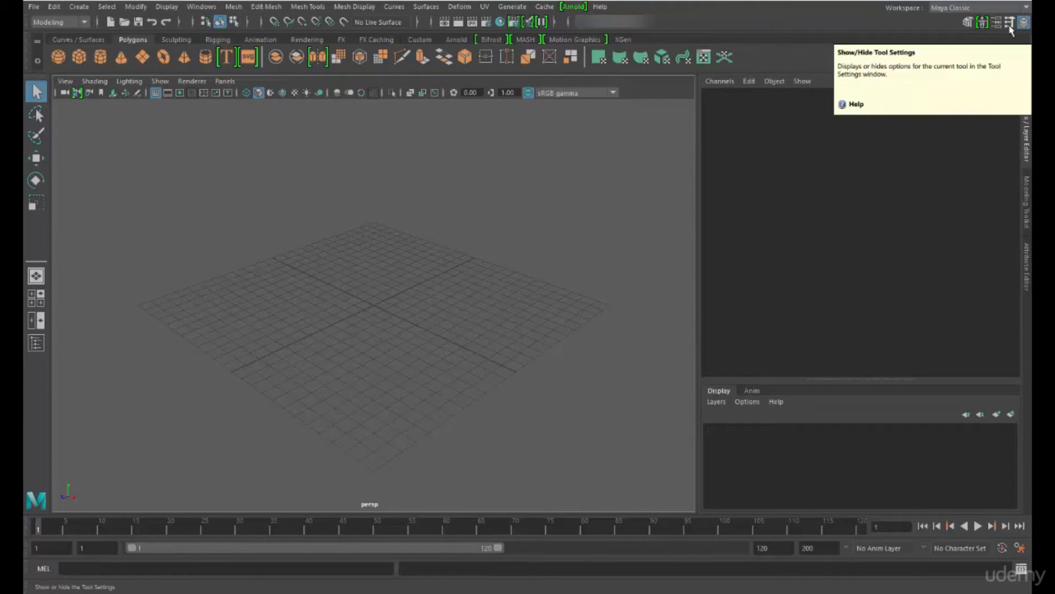
# Open and close the Tool Settings window, and display the Attribute Editor
pyautogui.click(1010, 23)
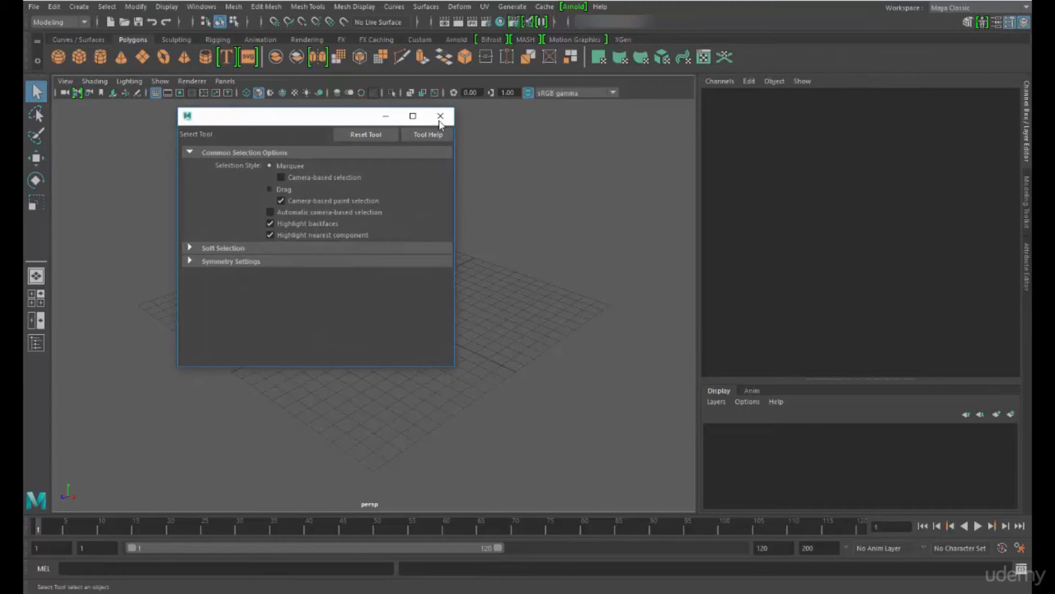
pyautogui.click(439, 118)
pyautogui.click(995, 23)
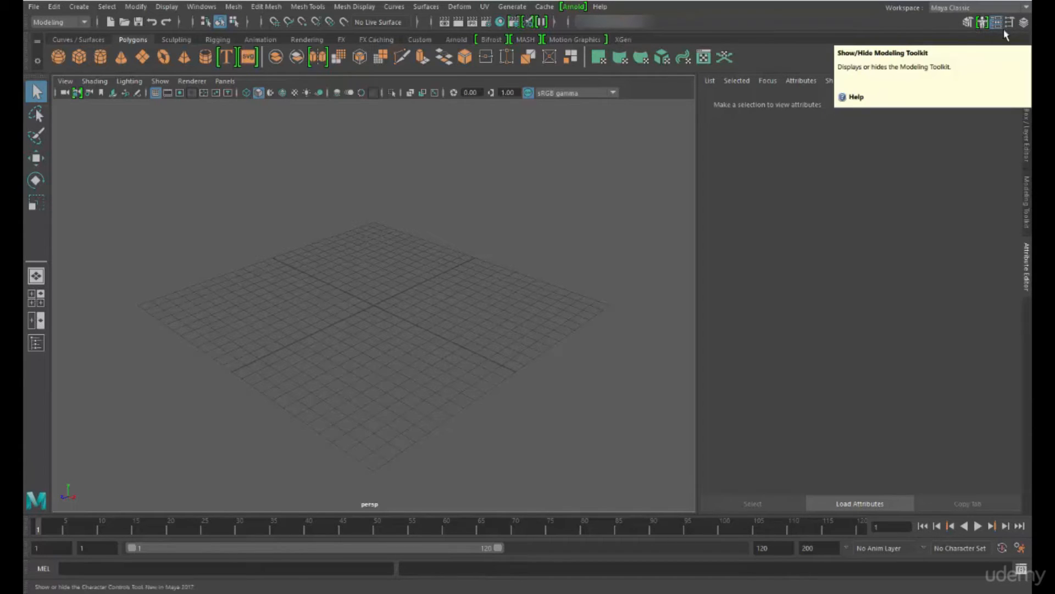
# Return to the Channel Box / Layer Editor and narrow its panel to enlarge the viewport
pyautogui.click(1023, 27)
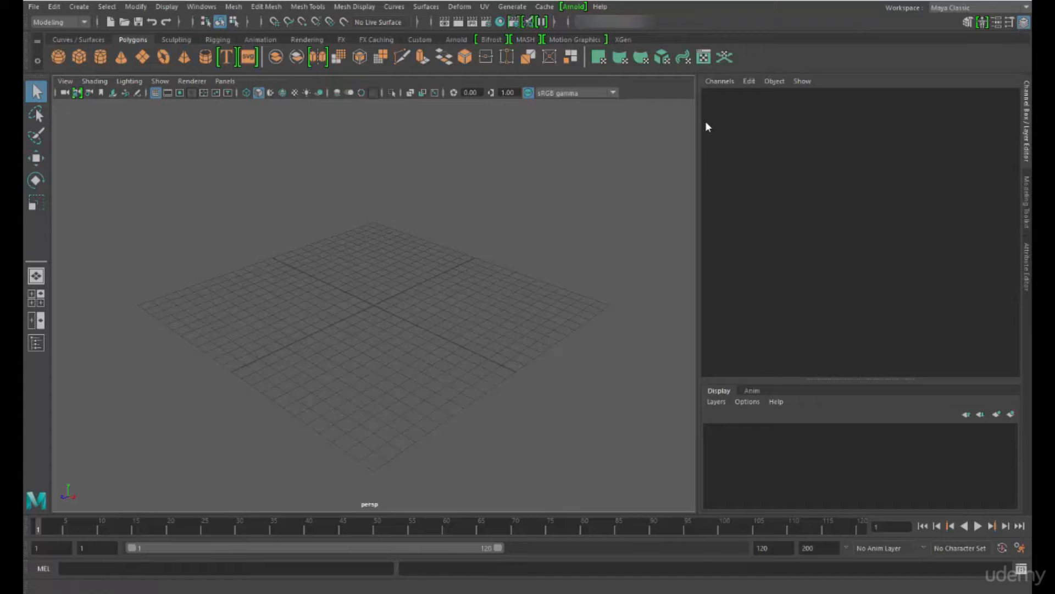
pyautogui.moveTo(705, 121); pyautogui.dragTo(804, 115)
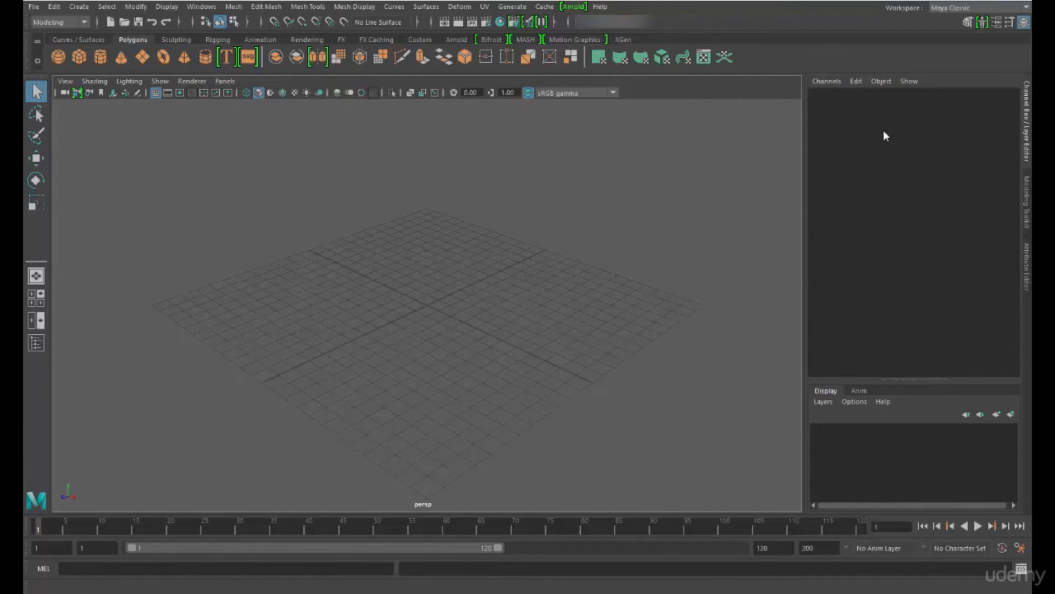
# Create a polygon sphere and go through its translate, rotate, scale and visibility channels
pyautogui.click(58, 57)
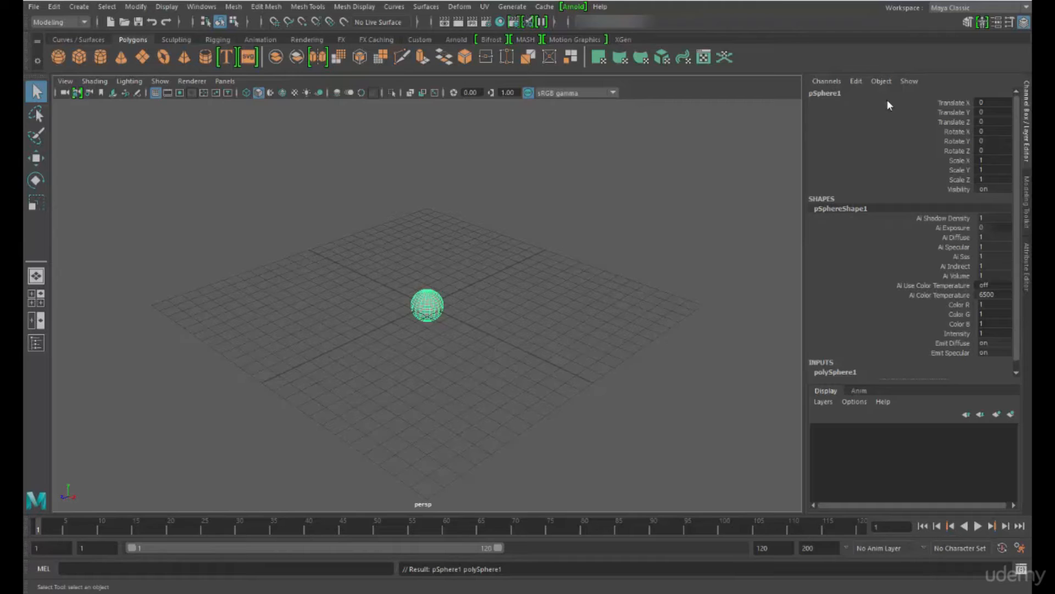
pyautogui.click(950, 105)
pyautogui.press('w')
pyautogui.click(952, 122)
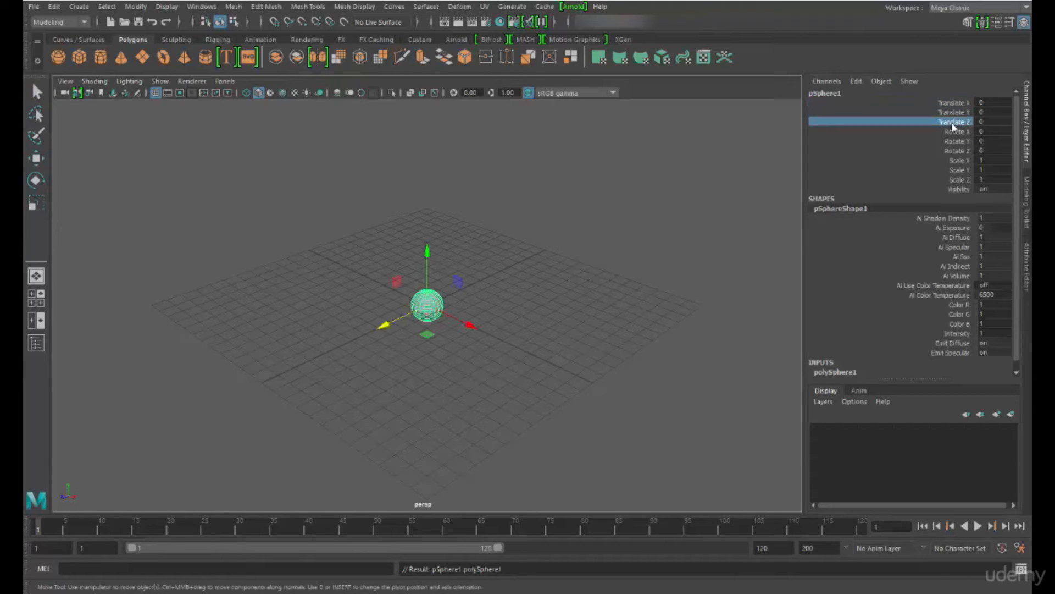
pyautogui.moveTo(950, 104); pyautogui.dragTo(959, 183)
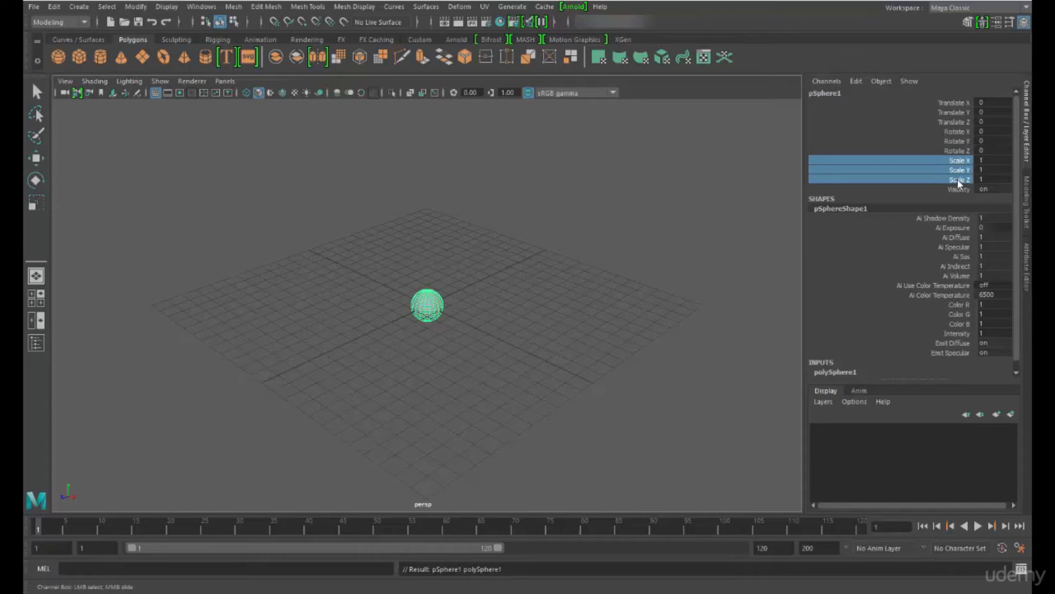
pyautogui.click(959, 189)
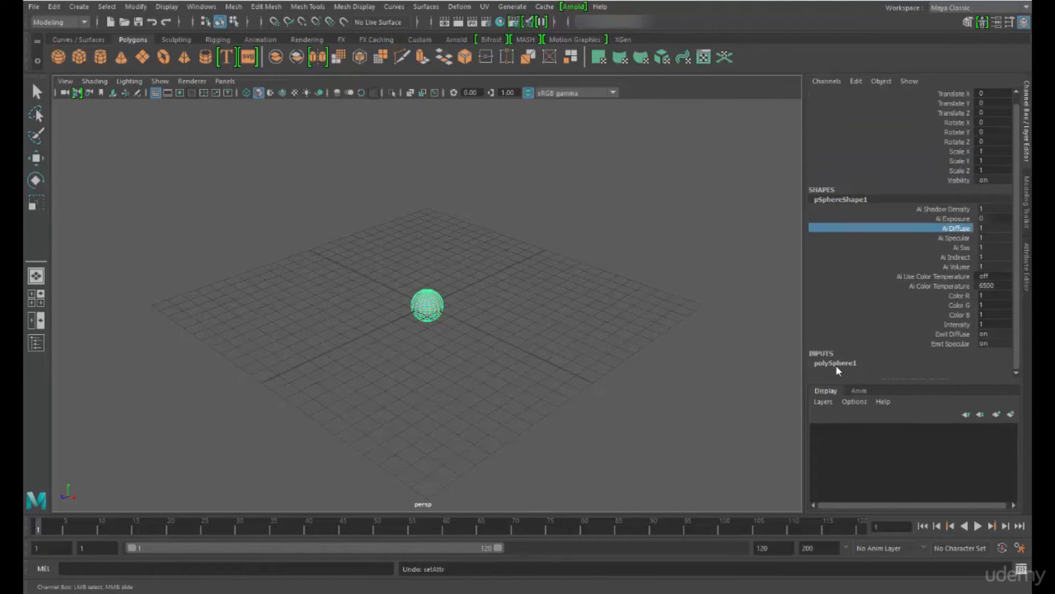
# Set the sphere's input radius to 5 and both its axis and height subdivisions to 8
pyautogui.click(836, 363)
pyautogui.press('q')
pyautogui.click(943, 334)
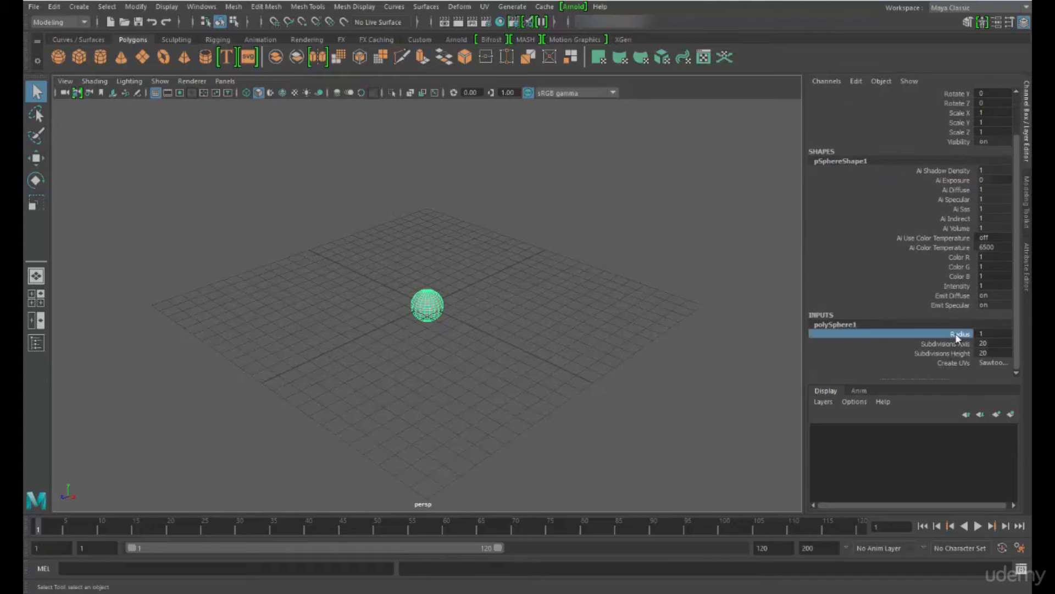
pyautogui.moveTo(667, 252); pyautogui.dragTo(803, 305, button='middle')
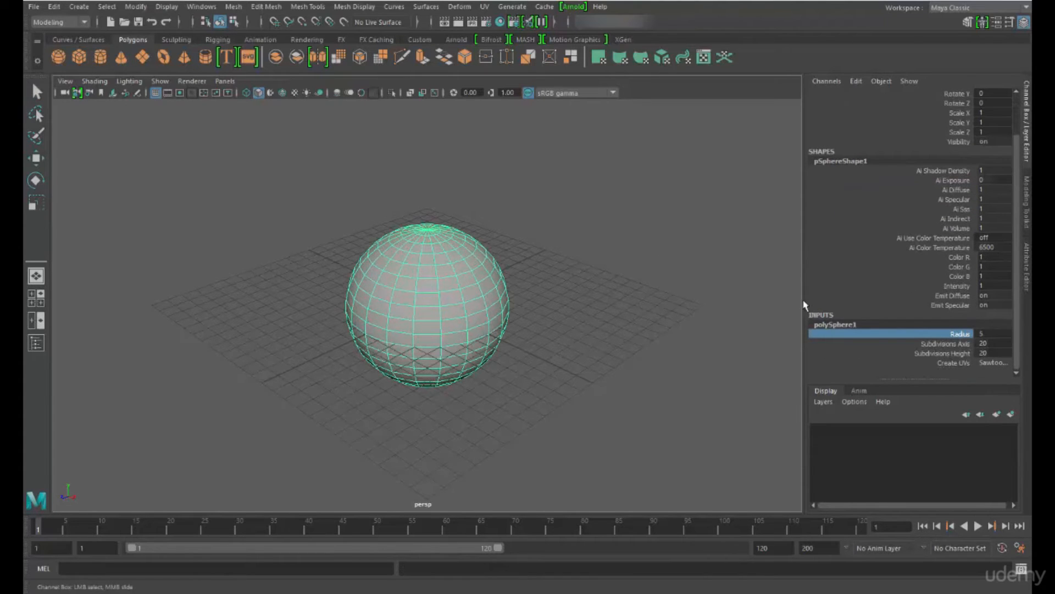
pyautogui.moveTo(954, 344); pyautogui.dragTo(953, 354)
pyautogui.moveTo(712, 287); pyautogui.dragTo(644, 292, button='middle')
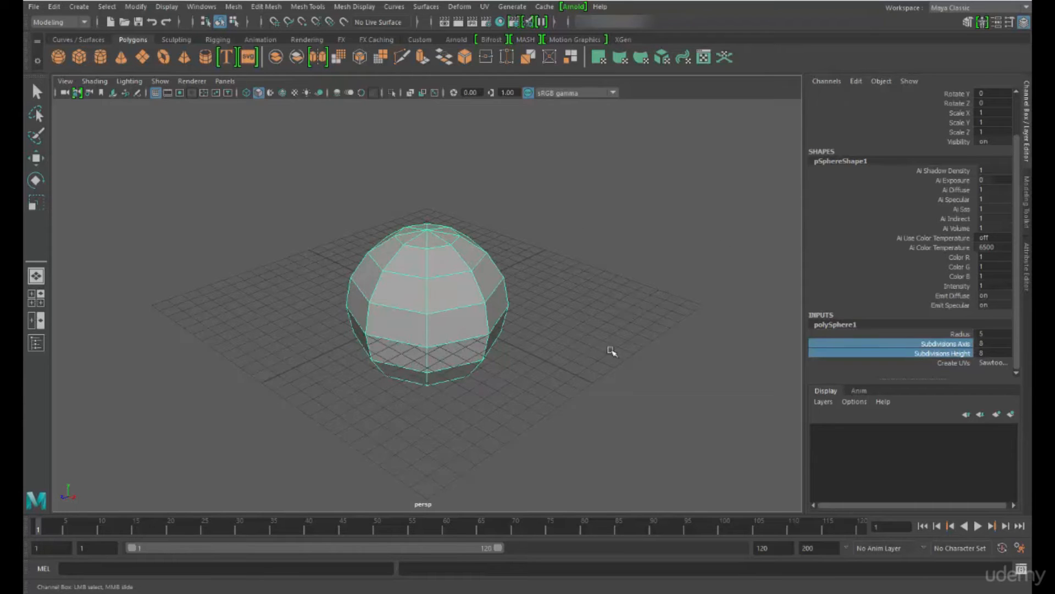
# Try the Pinched at pole option for the sphere's Create UVs setting, and restore Sawtooth at pole
pyautogui.click(990, 364)
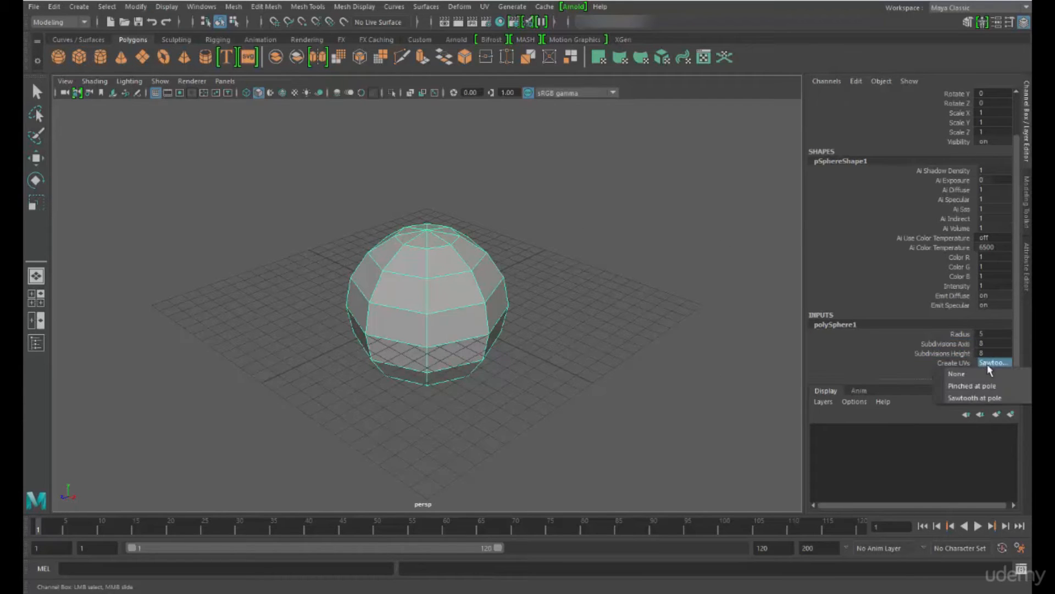
pyautogui.click(959, 386)
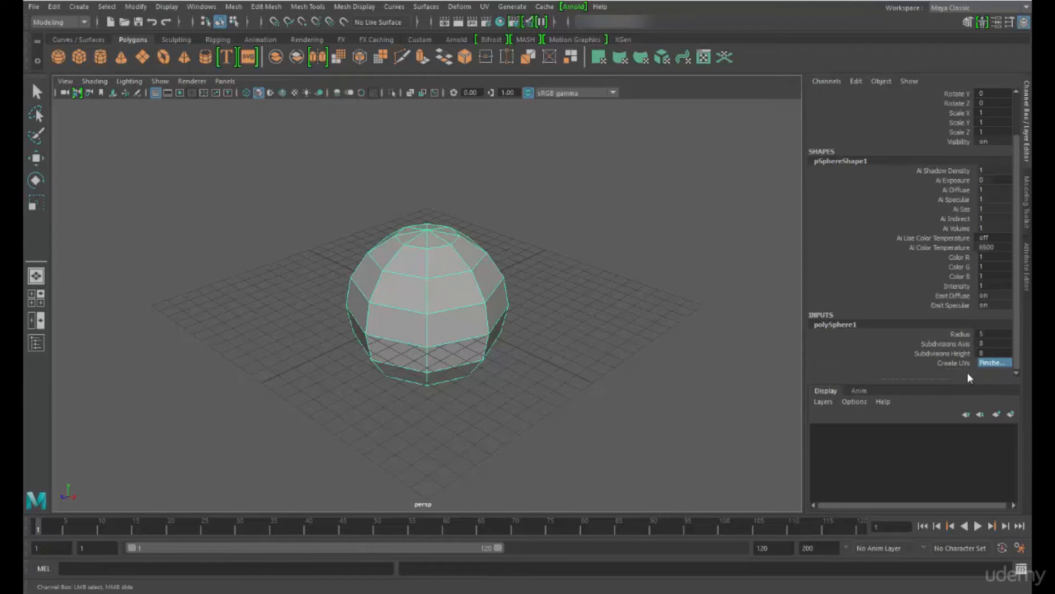
pyautogui.click(990, 363)
pyautogui.click(987, 396)
# Check the animation layers, return to the display layers and make the layer editor area taller
pyautogui.click(858, 391)
pyautogui.click(824, 392)
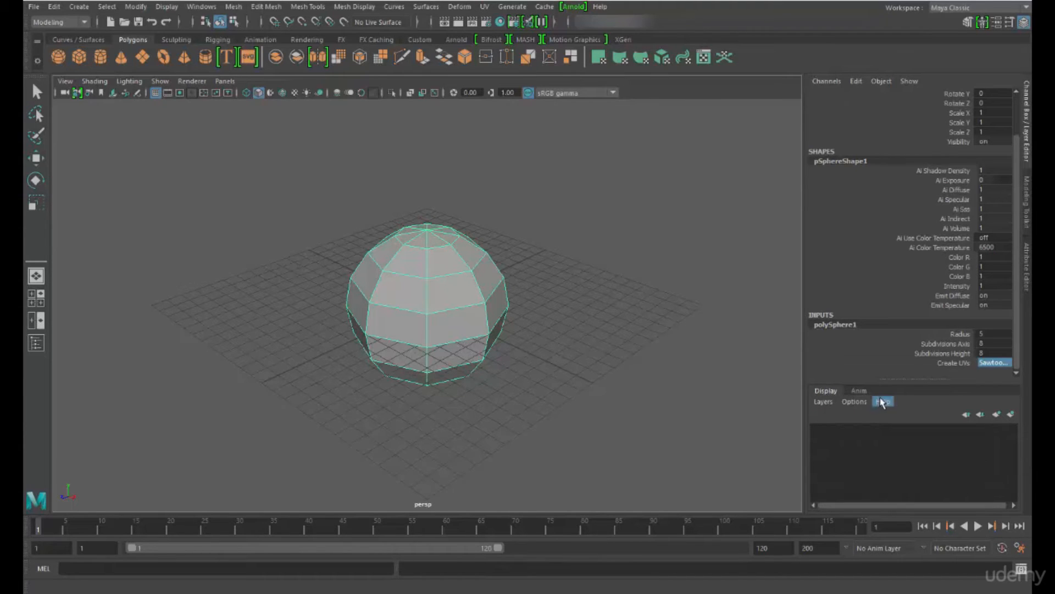
pyautogui.moveTo(894, 379); pyautogui.dragTo(547, 310)
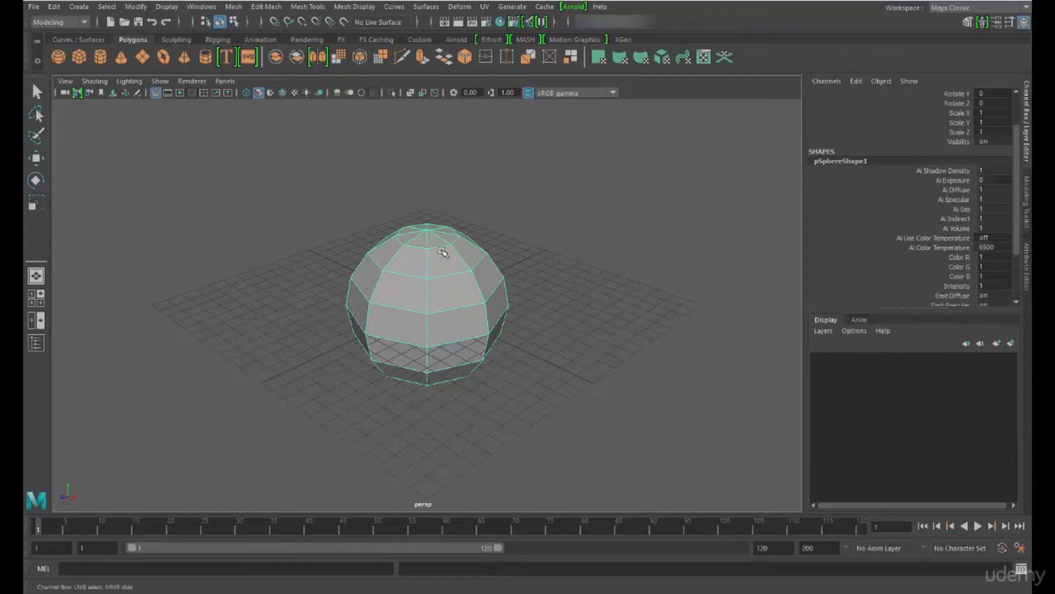
# Duplicate the sphere and move the copy away from the original toward the grid's far edge
pyautogui.hotkey('ctrl', 'd')
pyautogui.press('q')
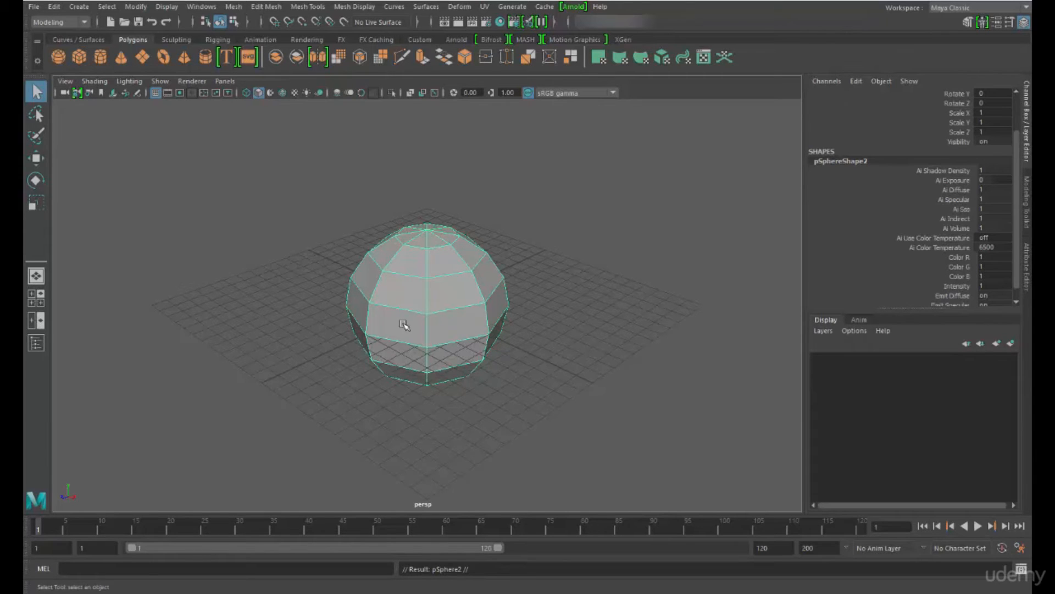
pyautogui.press('w')
pyautogui.moveTo(383, 325); pyautogui.dragTo(551, 273)
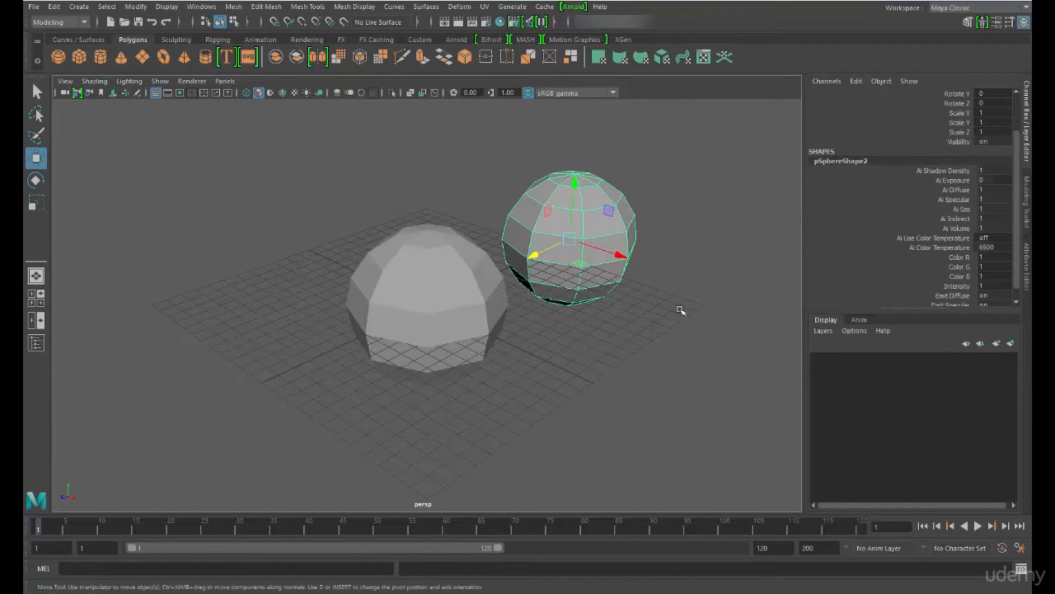
# Create a display layer from the selected sphere copy, name it Ball2 and give it a dark red color
pyautogui.click(1010, 343)
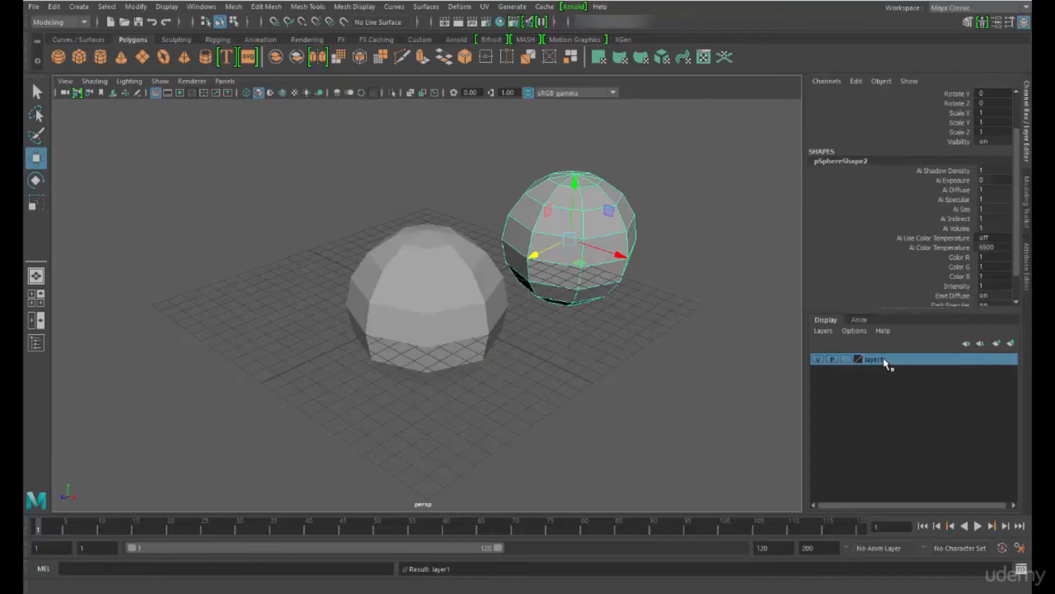
pyautogui.doubleClick(877, 360)
pyautogui.write('Ball2')
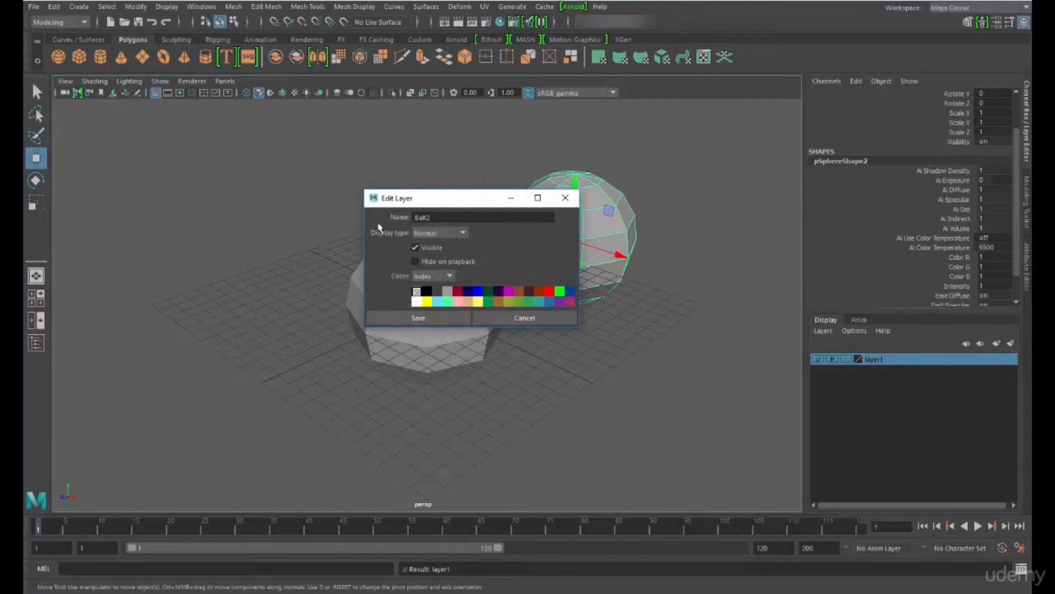
pyautogui.click(457, 291)
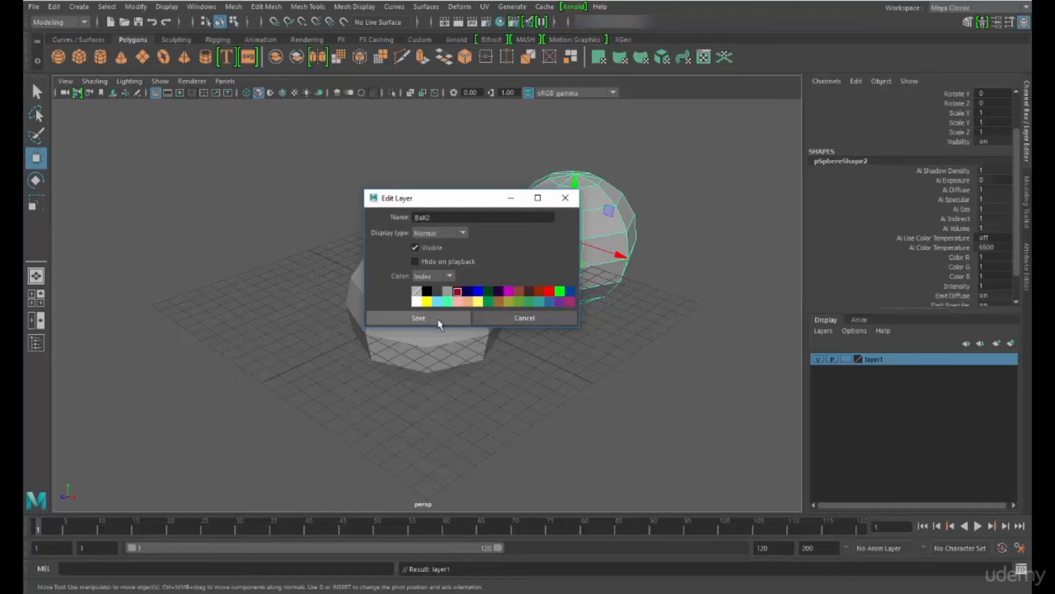
pyautogui.click(440, 319)
# Deselect the sphere and switch the viewport to wireframe to examine both spheres' colors from several angles
pyautogui.click(601, 348)
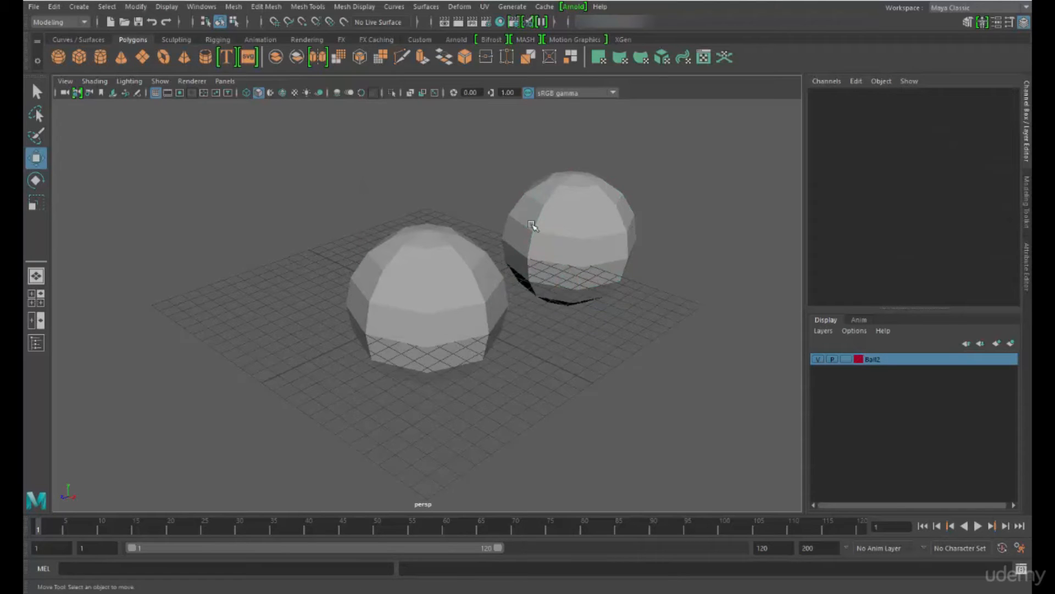
pyautogui.press('4')
pyautogui.keyDown('alt'); pyautogui.moveTo(464, 302); pyautogui.dragTo(523, 346); pyautogui.keyUp('alt')
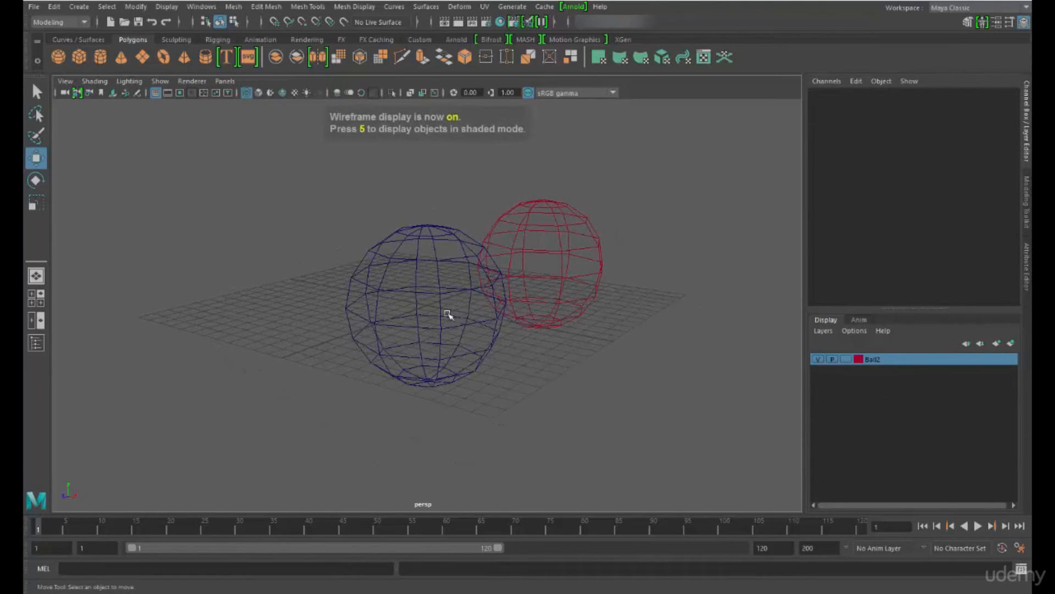
pyautogui.keyDown('alt'); pyautogui.moveTo(414, 292); pyautogui.dragTo(421, 233); pyautogui.keyUp('alt')
pyautogui.keyDown('alt'); pyautogui.moveTo(533, 228); pyautogui.dragTo(447, 292); pyautogui.keyUp('alt')
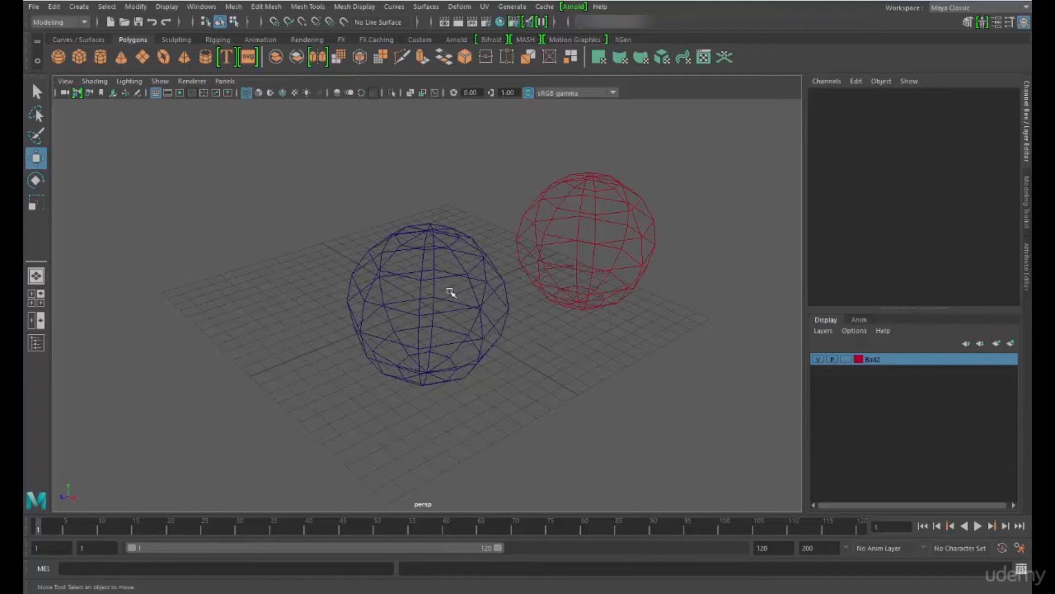
# Select both spheres and return the viewport to shaded display
pyautogui.moveTo(366, 172); pyautogui.dragTo(578, 315)
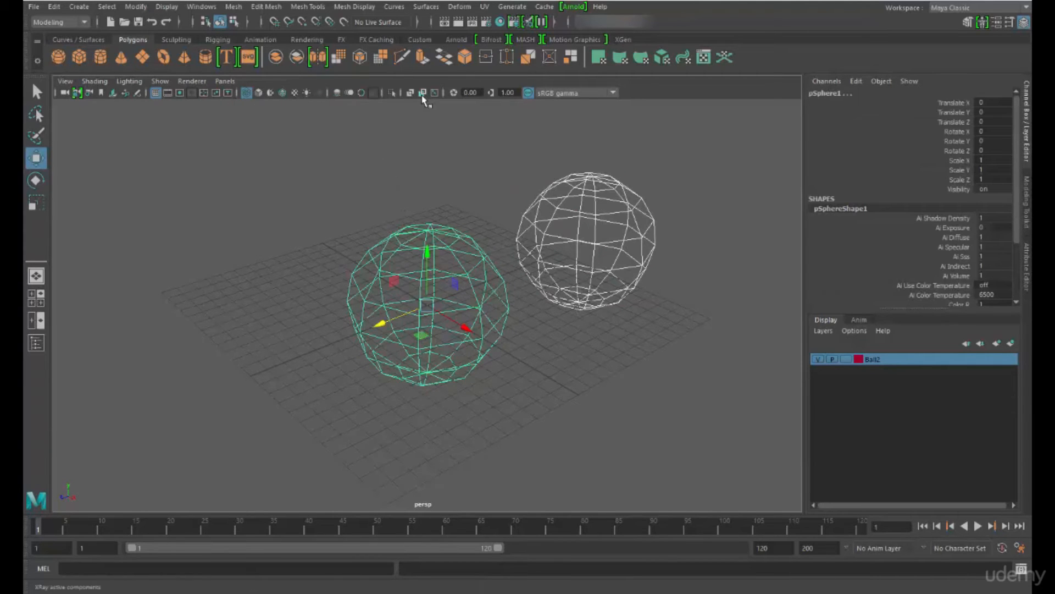
pyautogui.click(94, 80)
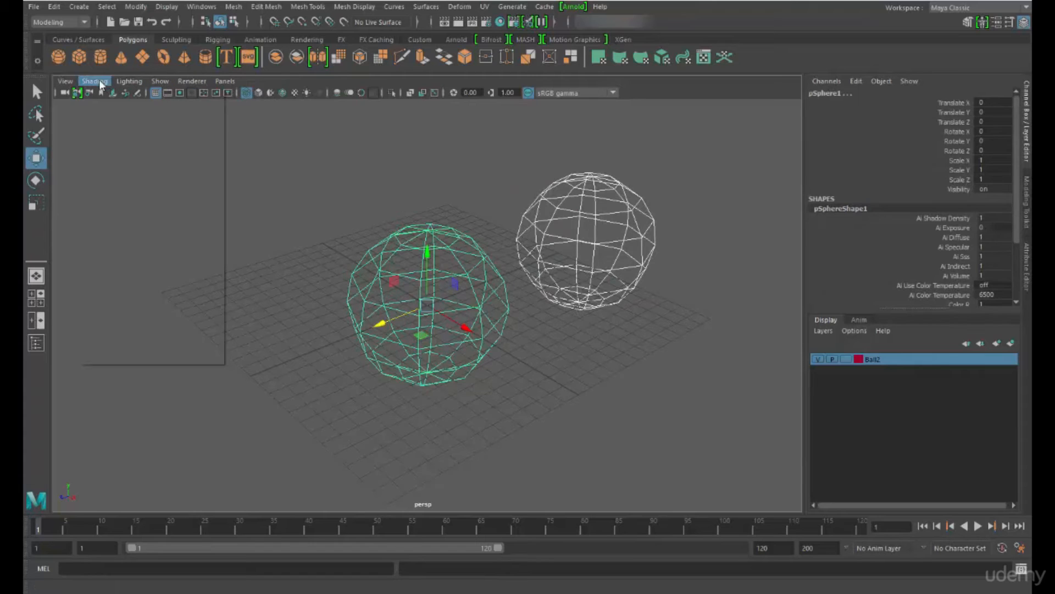
pyautogui.click(110, 125)
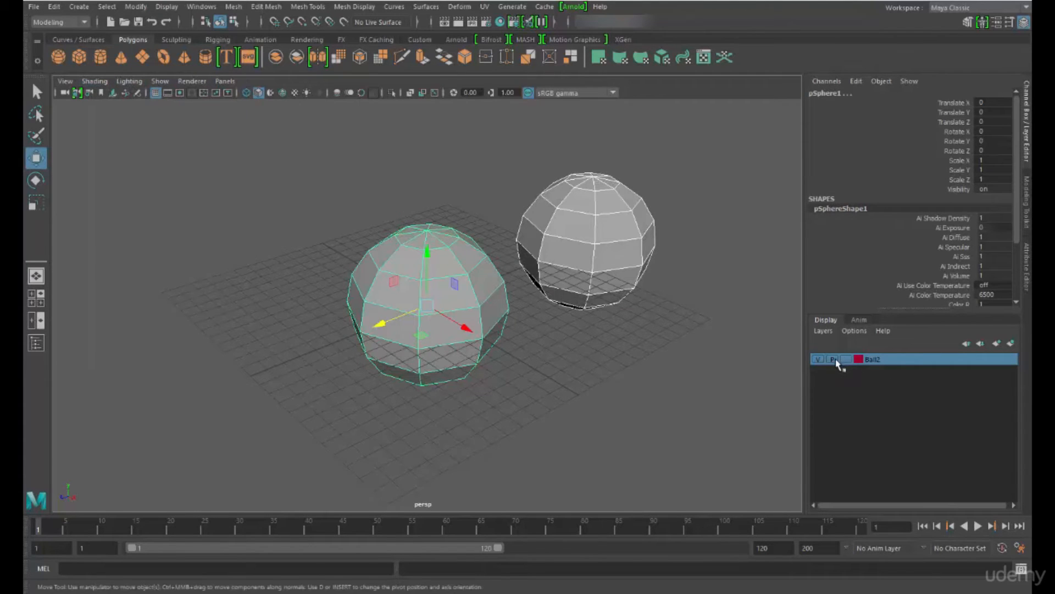
# Hide and reshow the Ball2 layer, and cycle its display type to Reference (R) while testing whether the spheres can be selected
pyautogui.click(818, 360)
pyautogui.click(818, 360)
pyautogui.click(846, 359)
pyautogui.click(541, 261)
pyautogui.click(483, 267)
pyautogui.click(648, 295)
pyautogui.click(848, 360)
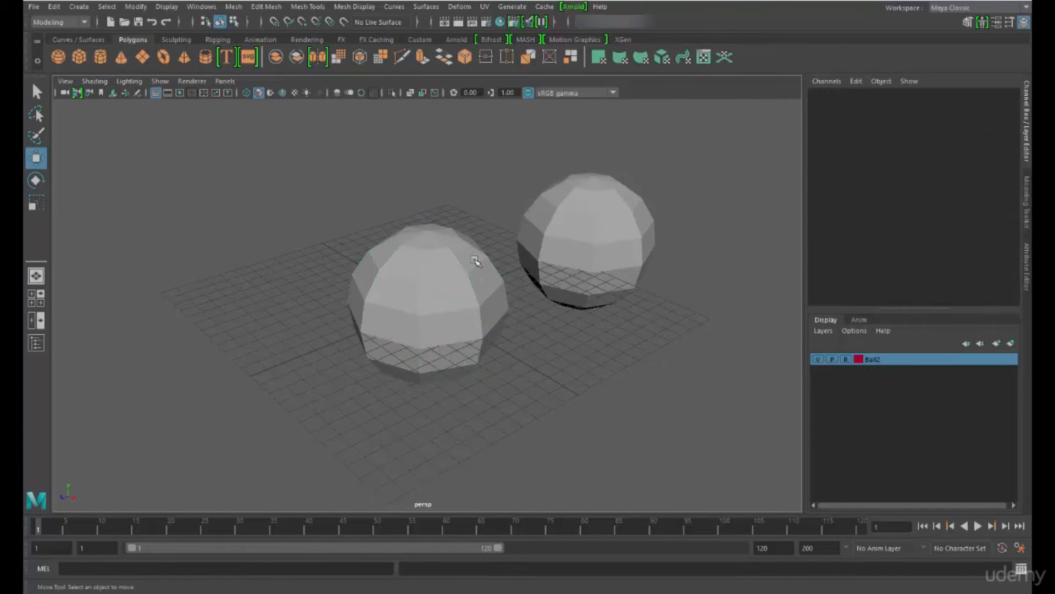
# Try marquee-selecting the spheres in the perspective view while the Ball2 layer is set to Reference, and clear the selection
pyautogui.moveTo(370, 228); pyautogui.dragTo(437, 477)
pyautogui.moveTo(412, 243); pyautogui.dragTo(524, 404)
pyautogui.click(588, 343)
# Switch to the four-view layout and marquee-select the sphere in the top view with the Select Tool, then deselect it
pyautogui.click(36, 298)
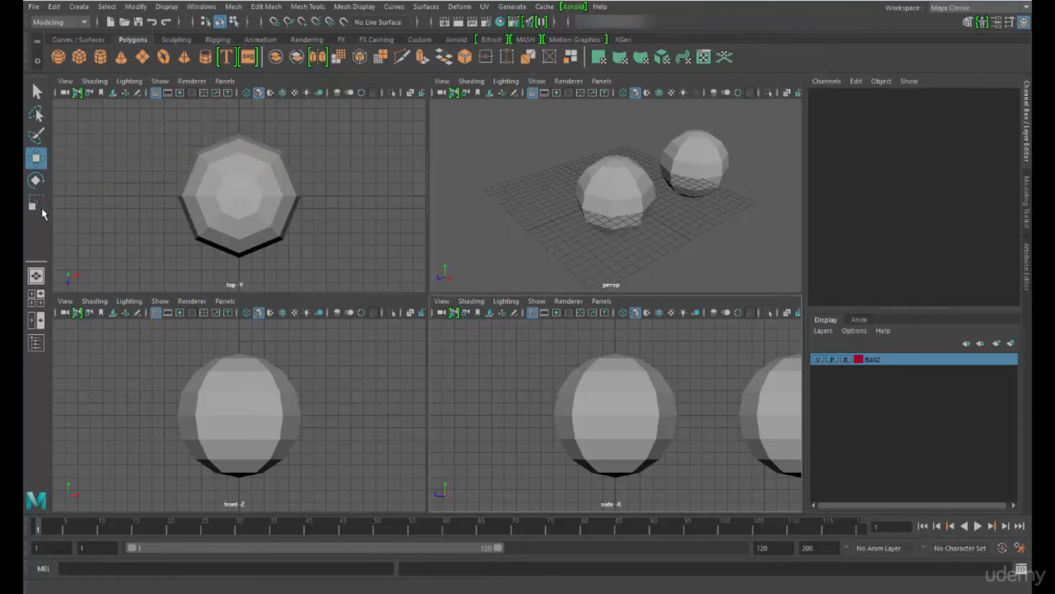
pyautogui.press('q')
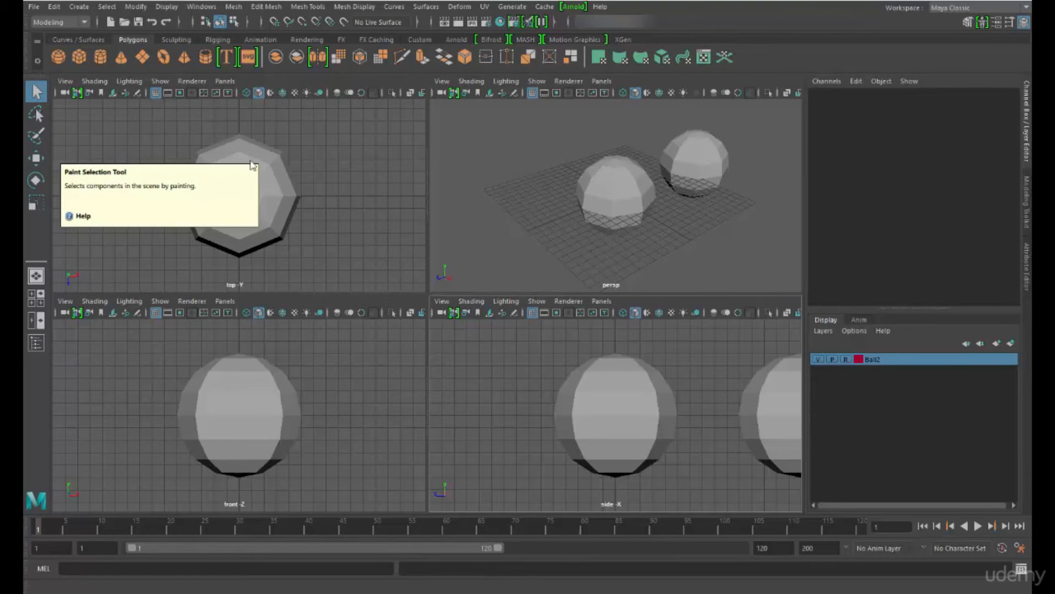
pyautogui.moveTo(147, 134); pyautogui.dragTo(322, 280)
pyautogui.click(362, 179)
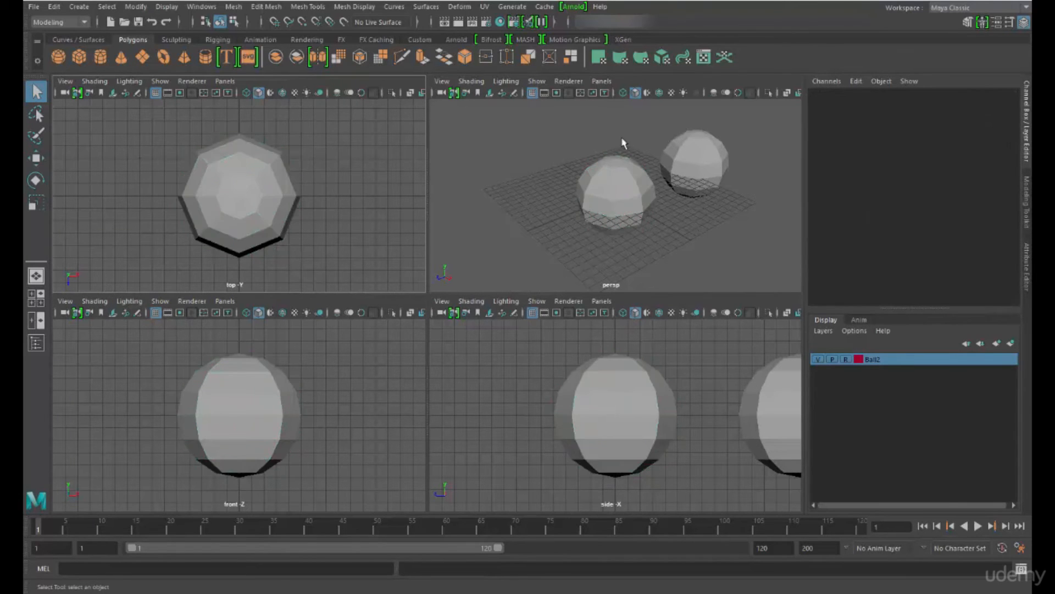
# Lasso-select the front sphere in the perspective view and set the Ball2 layer's display type back to normal
pyautogui.click(36, 113)
pyautogui.moveTo(571, 162)
pyautogui.mouseDown()
pyautogui.moveTo(562, 187)
pyautogui.moveTo(666, 246)
pyautogui.moveTo(656, 165)
pyautogui.moveTo(588, 148)
pyautogui.mouseUp()
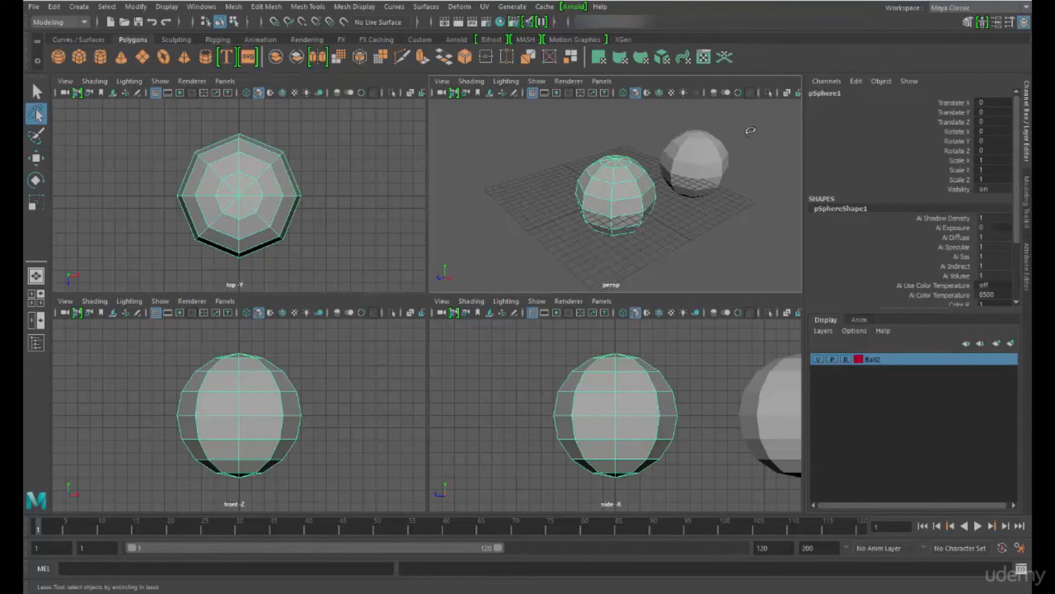
pyautogui.click(846, 359)
# Activate the Paint Selection Tool on the front sphere, then return to the Select Tool and clear the selection in object mode
pyautogui.click(36, 136)
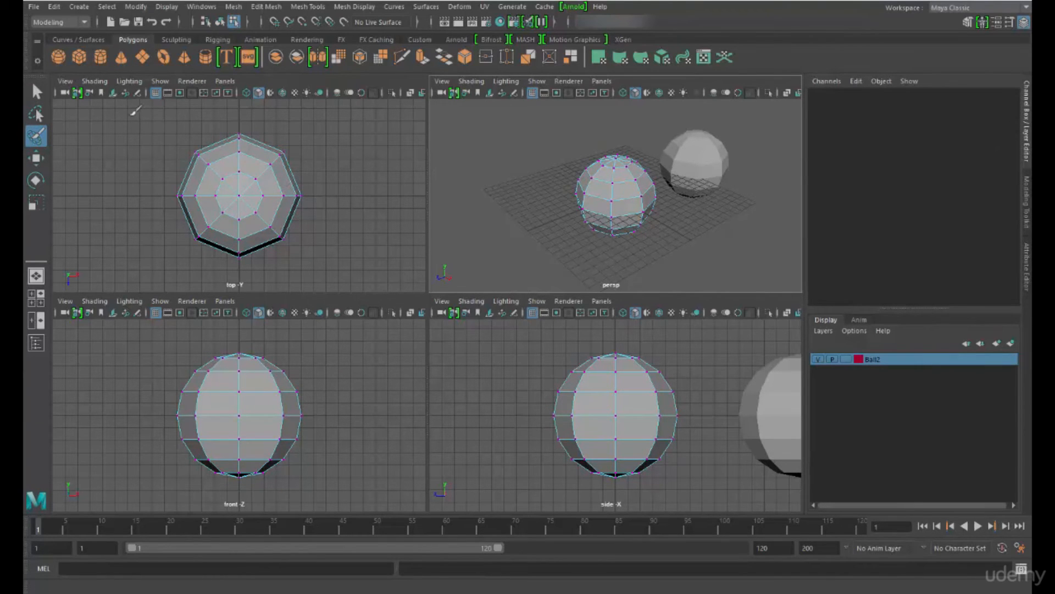
pyautogui.click(37, 91)
pyautogui.moveTo(255, 179); pyautogui.dragTo(289, 163, button='right')
pyautogui.click(203, 143)
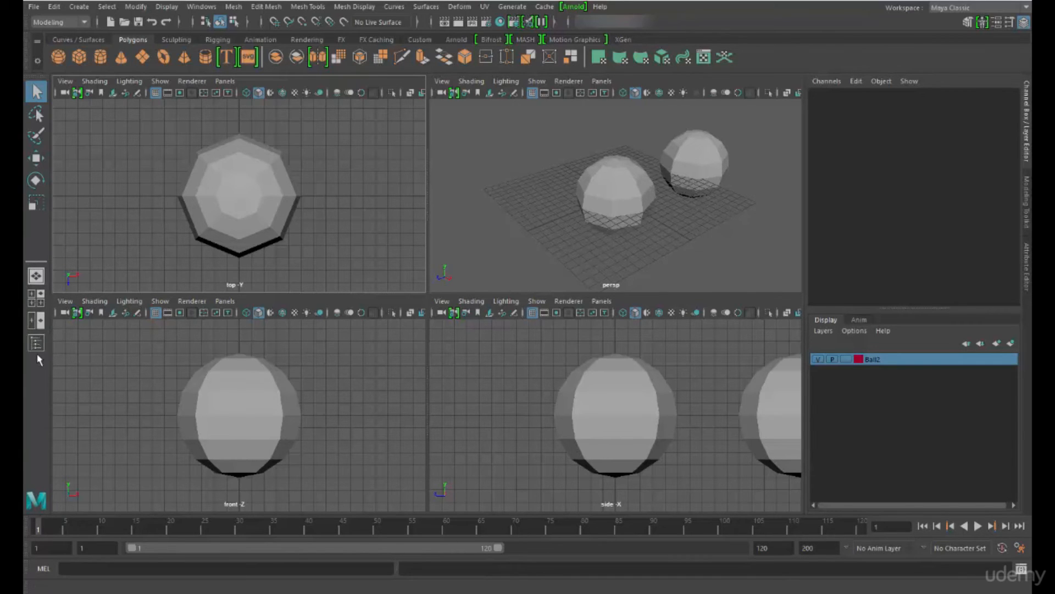
# Cycle through the single, four-view and two-pane layouts, show the Outliner, then return to a single perspective view with the Outliner hidden
pyautogui.click(36, 276)
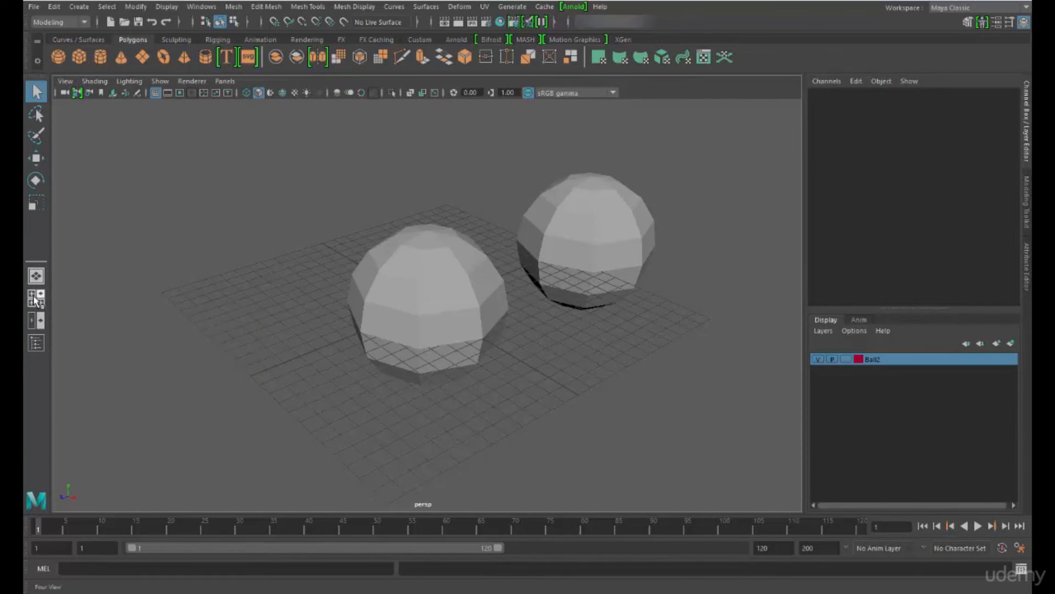
pyautogui.click(35, 298)
pyautogui.click(36, 320)
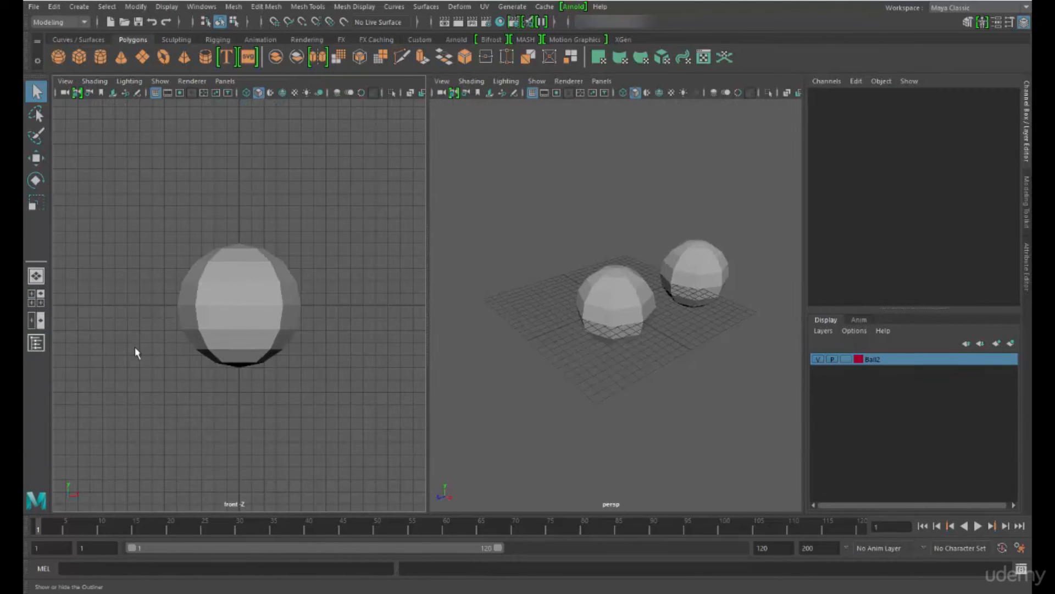
pyautogui.click(34, 346)
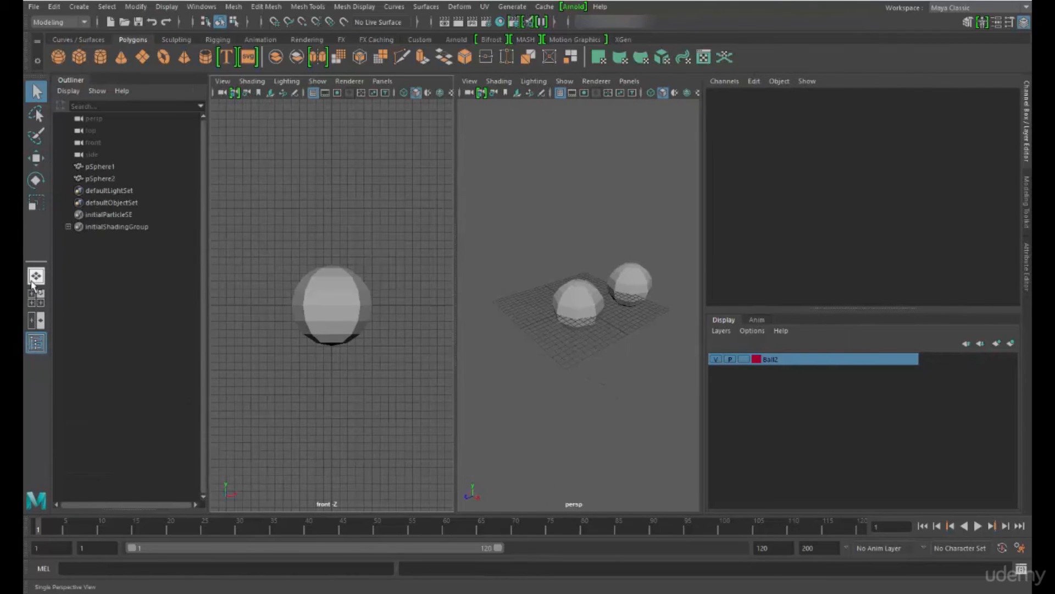
pyautogui.click(36, 275)
pyautogui.click(36, 343)
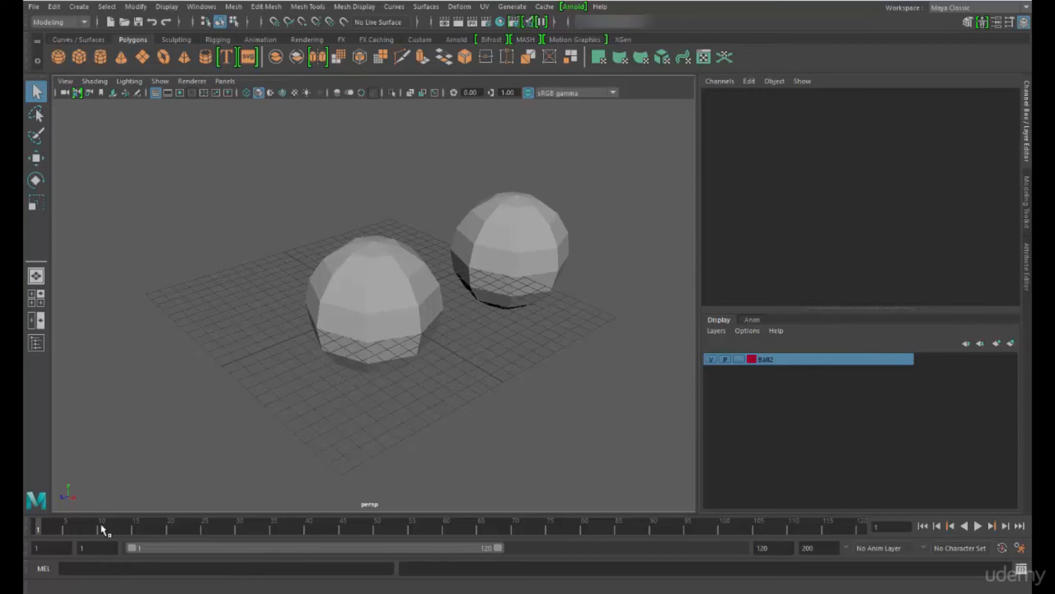
# Play and stop the timeline, and shorten the playback range to end at frame 100
pyautogui.hotkey('alt', 'v')
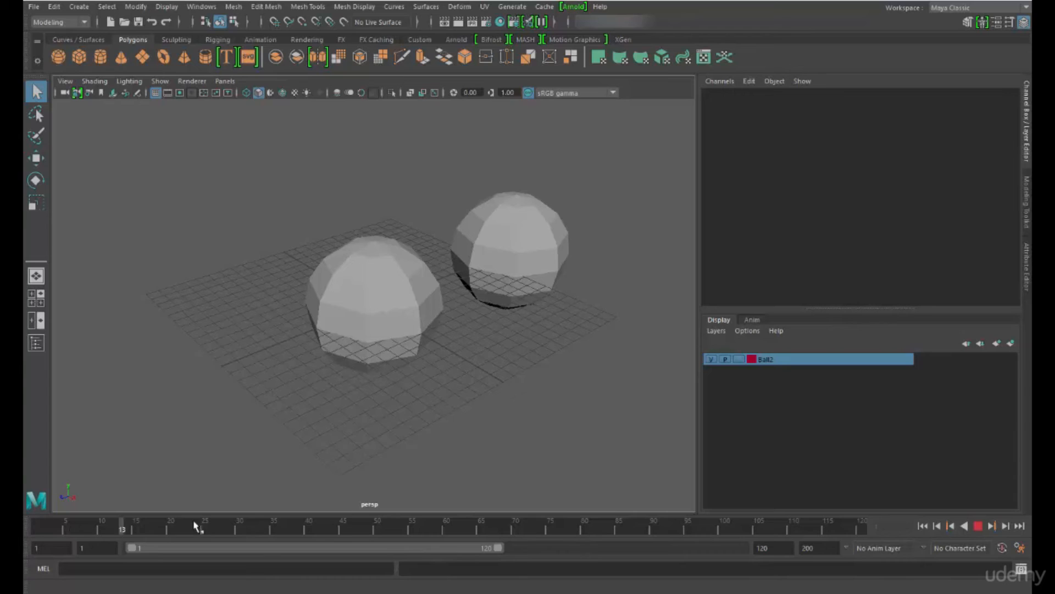
pyautogui.hotkey('alt', 'v')
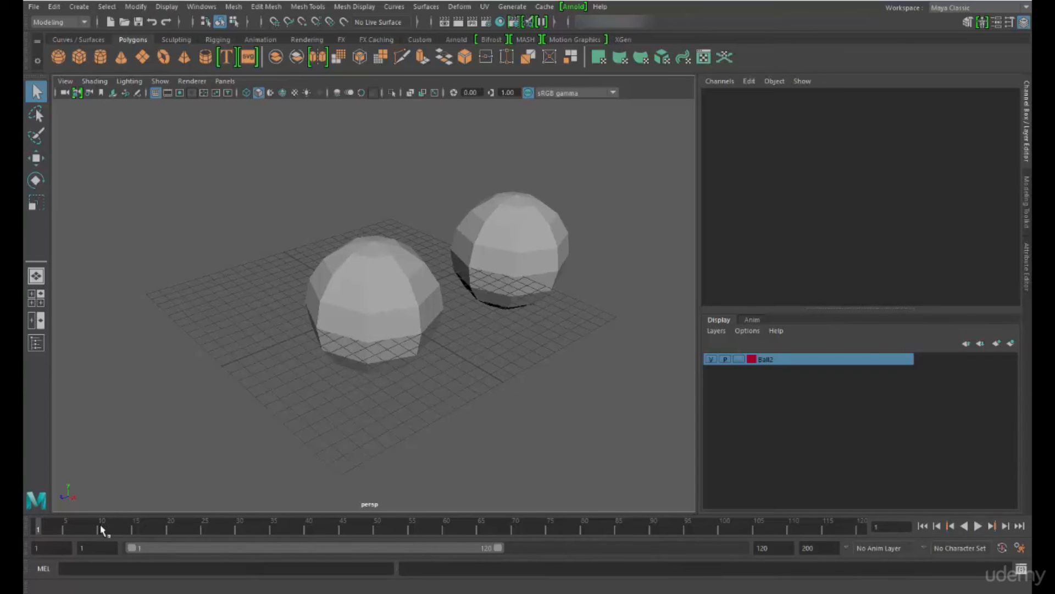
pyautogui.moveTo(158, 551); pyautogui.dragTo(120, 550)
pyautogui.moveTo(500, 548); pyautogui.dragTo(445, 556)
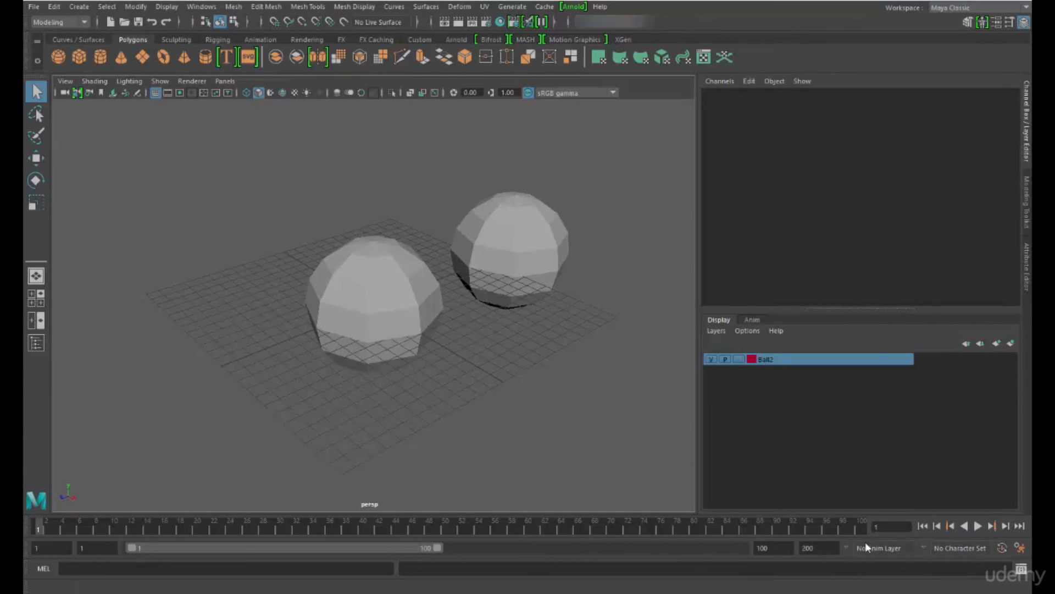
# Examine the character set options, the animation layer field and the MEL command line
pyautogui.click(923, 548)
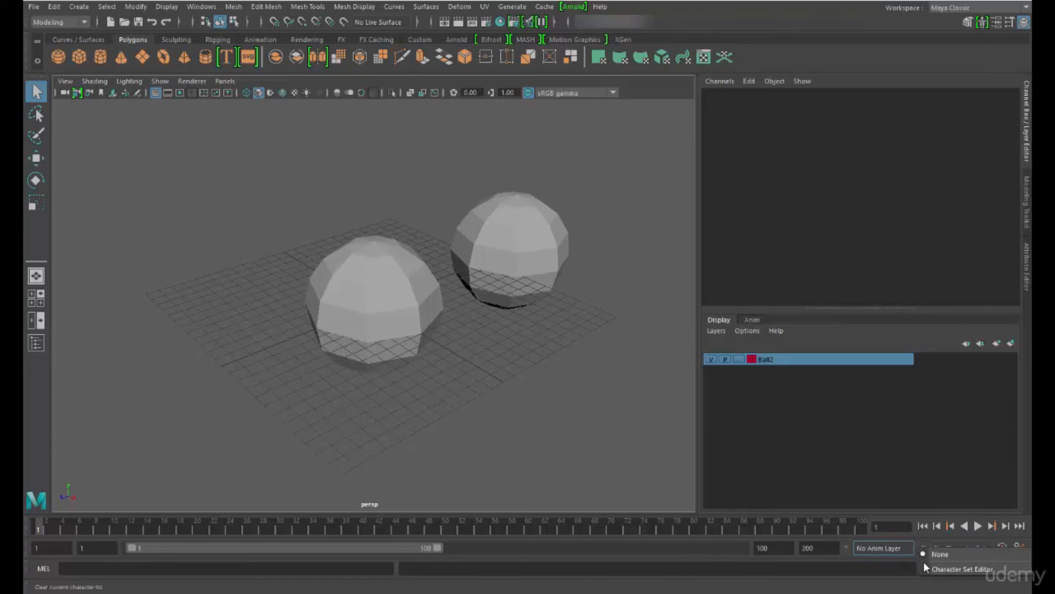
pyautogui.click(899, 549)
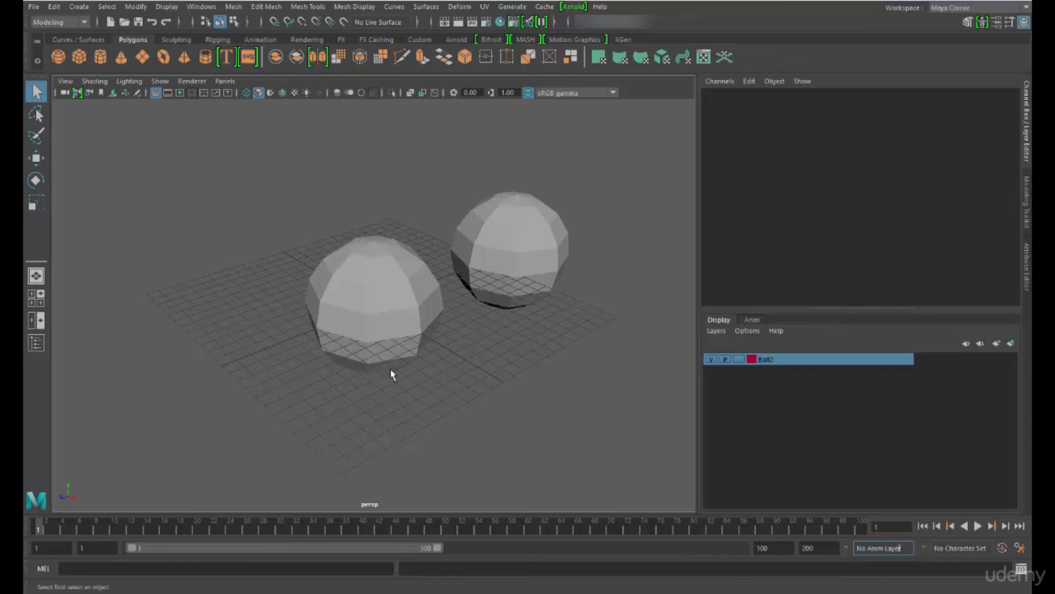
pyautogui.click(236, 569)
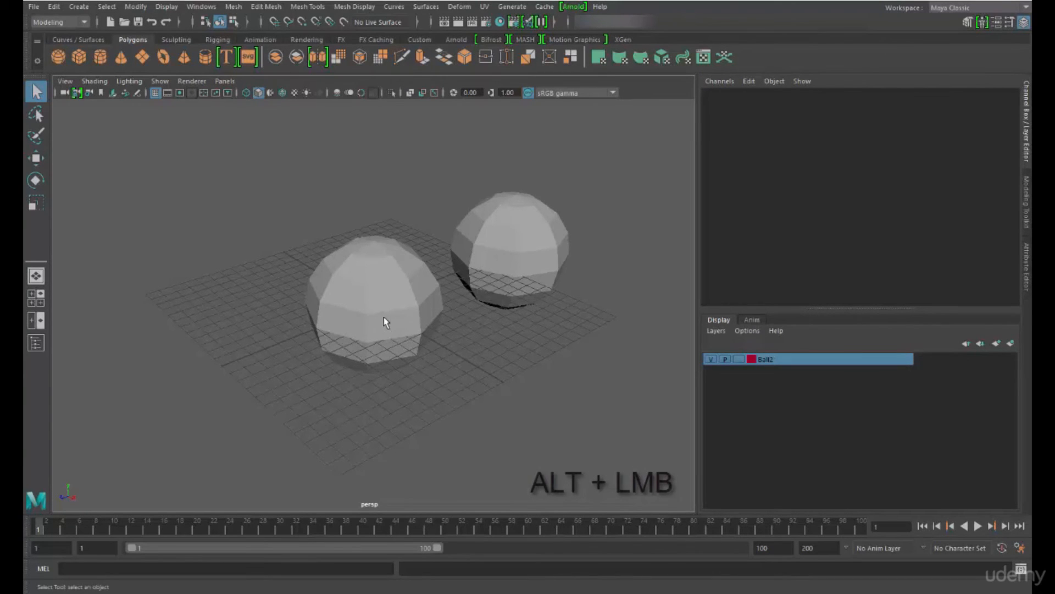
# Select the rear sphere and frame it in the perspective view, orbiting around it
pyautogui.keyDown('alt'); pyautogui.moveTo(334, 168); pyautogui.dragTo(379, 261); pyautogui.keyUp('alt')
pyautogui.keyDown('alt'); pyautogui.moveTo(373, 355); pyautogui.dragTo(519, 347); pyautogui.keyUp('alt')
pyautogui.click(527, 254)
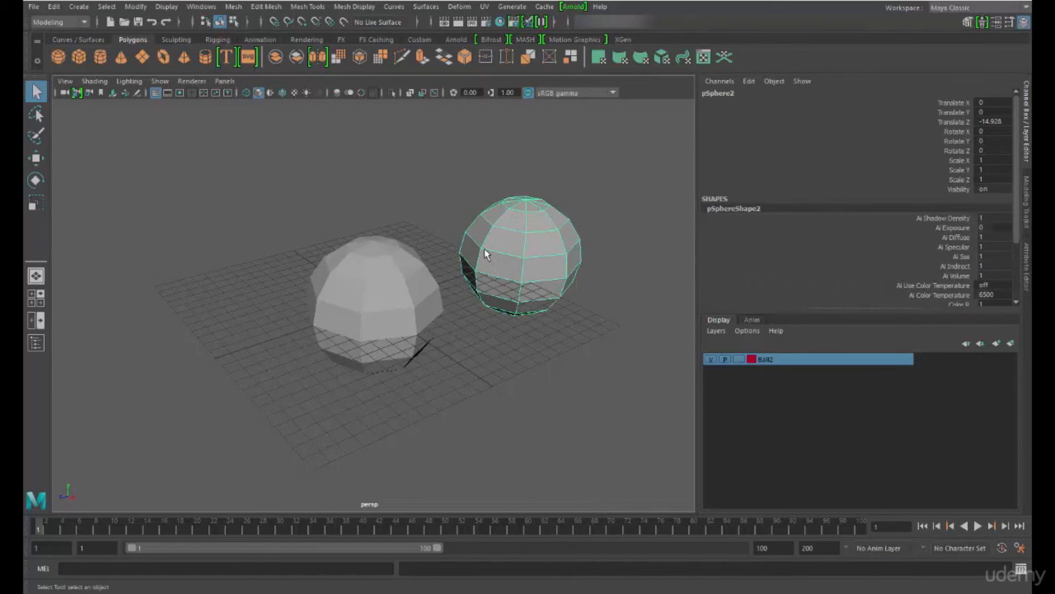
pyautogui.press('f')
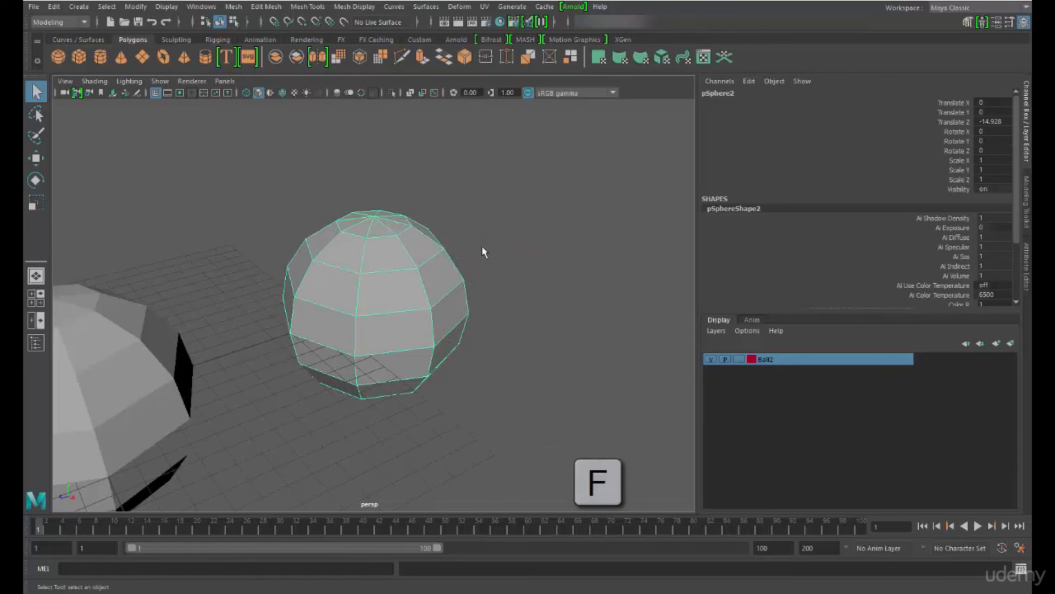
pyautogui.keyDown('alt'); pyautogui.moveTo(523, 276); pyautogui.dragTo(322, 280); pyautogui.keyUp('alt')
pyautogui.press('f')
# Select and frame the front sphere, then deselect it and zoom out to show both spheres with the whole grid
pyautogui.keyDown('alt'); pyautogui.moveTo(333, 393); pyautogui.dragTo(506, 383); pyautogui.keyUp('alt')
pyautogui.click(283, 297)
pyautogui.press('f')
pyautogui.click(455, 422)
pyautogui.scroll(-5, 506, 384)
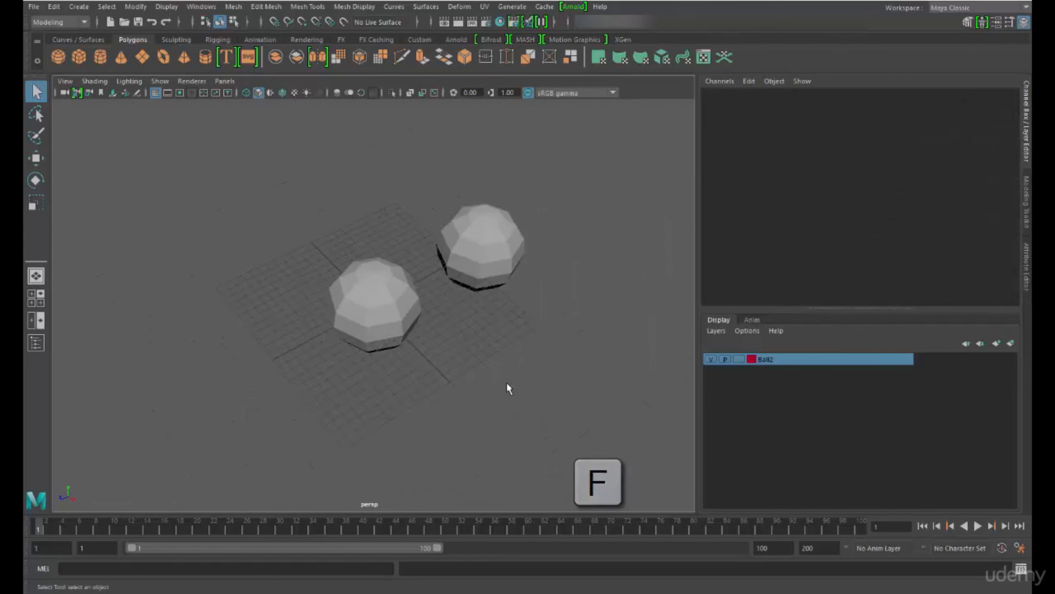
pyautogui.keyDown('alt'); pyautogui.moveTo(454, 406); pyautogui.dragTo(447, 387); pyautogui.keyUp('alt')
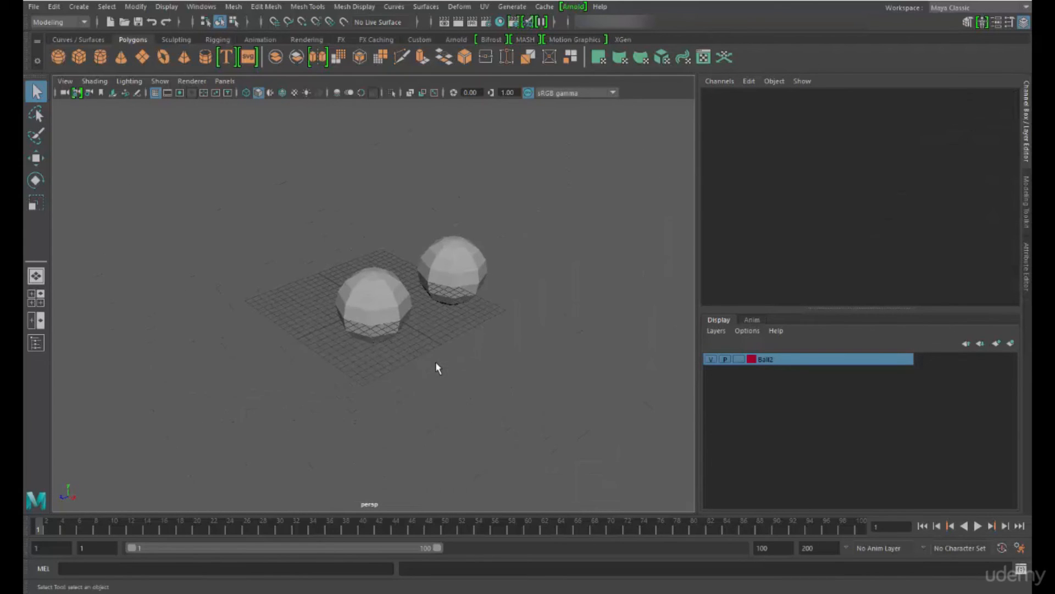
pyautogui.moveTo(441, 360)
pyautogui.keyDown('alt'); pyautogui.mouseDown(button='middle')
pyautogui.moveTo(508, 413)
pyautogui.moveTo(346, 290)
pyautogui.moveTo(431, 277)
pyautogui.moveTo(419, 368)
pyautogui.moveTo(349, 294)
pyautogui.moveTo(471, 292)
pyautogui.moveTo(252, 268)
pyautogui.moveTo(420, 399)
pyautogui.moveTo(382, 275)
pyautogui.moveTo(429, 364)
pyautogui.moveTo(608, 238)
pyautogui.moveTo(254, 229)
pyautogui.moveTo(231, 377)
pyautogui.moveTo(639, 456)
pyautogui.moveTo(476, 304)
pyautogui.moveTo(322, 266)
pyautogui.moveTo(319, 170)
pyautogui.moveTo(585, 325)
pyautogui.moveTo(440, 349)
pyautogui.mouseUp(button='middle'); pyautogui.keyUp('alt')
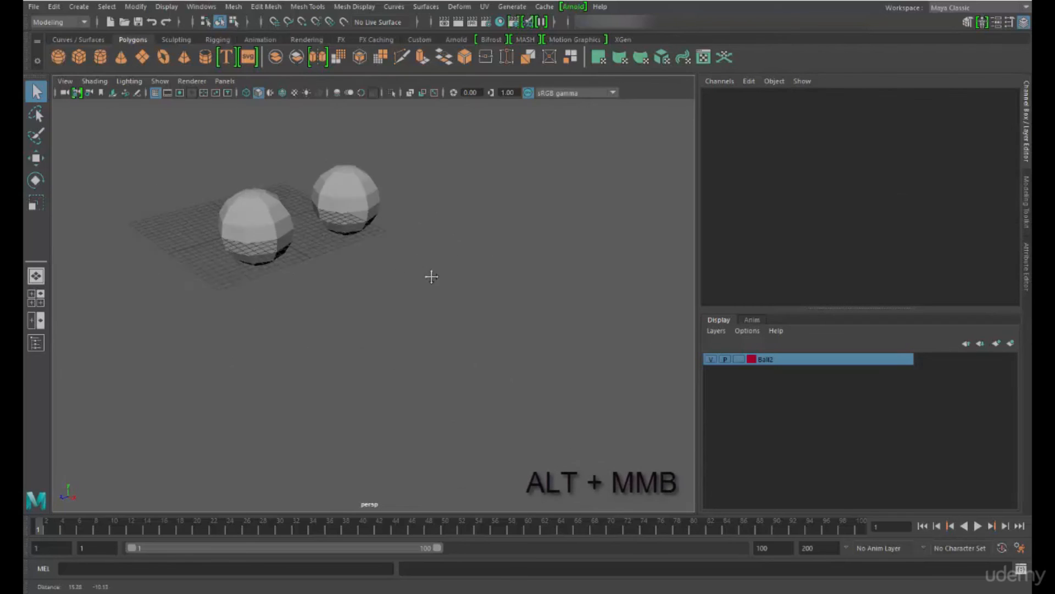
# Switch to the four-view layout and pan each view to reposition the spheres in it
pyautogui.click(34, 298)
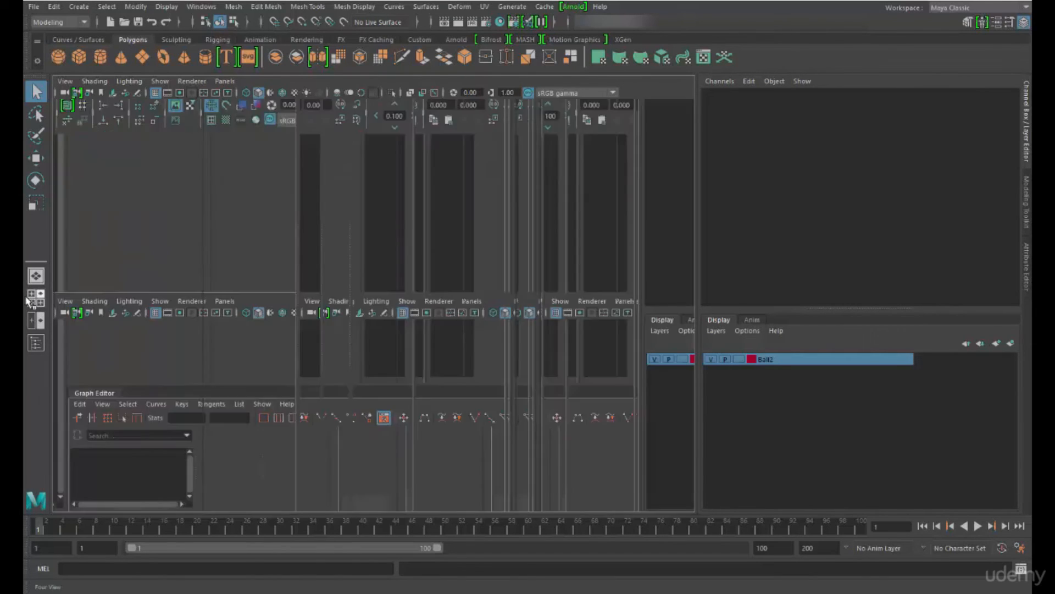
pyautogui.keyDown('alt'); pyautogui.moveTo(271, 373); pyautogui.dragTo(318, 395, button='middle'); pyautogui.keyUp('alt')
pyautogui.keyDown('alt'); pyautogui.moveTo(576, 406); pyautogui.dragTo(511, 413, button='middle'); pyautogui.keyUp('alt')
pyautogui.moveTo(266, 245)
pyautogui.keyDown('alt'); pyautogui.mouseDown(button='middle')
pyautogui.moveTo(273, 204)
pyautogui.moveTo(264, 232)
pyautogui.mouseUp(button='middle'); pyautogui.keyUp('alt')
pyautogui.keyDown('alt'); pyautogui.moveTo(551, 212); pyautogui.dragTo(539, 178, button='middle'); pyautogui.keyUp('alt')
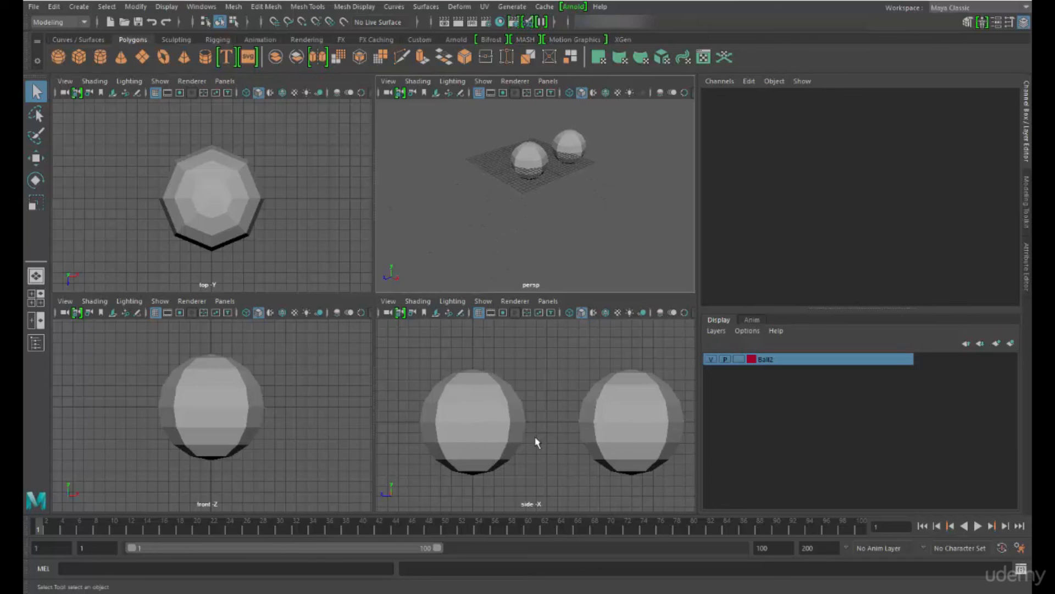
pyautogui.moveTo(540, 405)
pyautogui.keyDown('alt'); pyautogui.mouseDown(button='middle')
pyautogui.moveTo(536, 364)
pyautogui.moveTo(554, 407)
pyautogui.mouseUp(button='middle'); pyautogui.keyUp('alt')
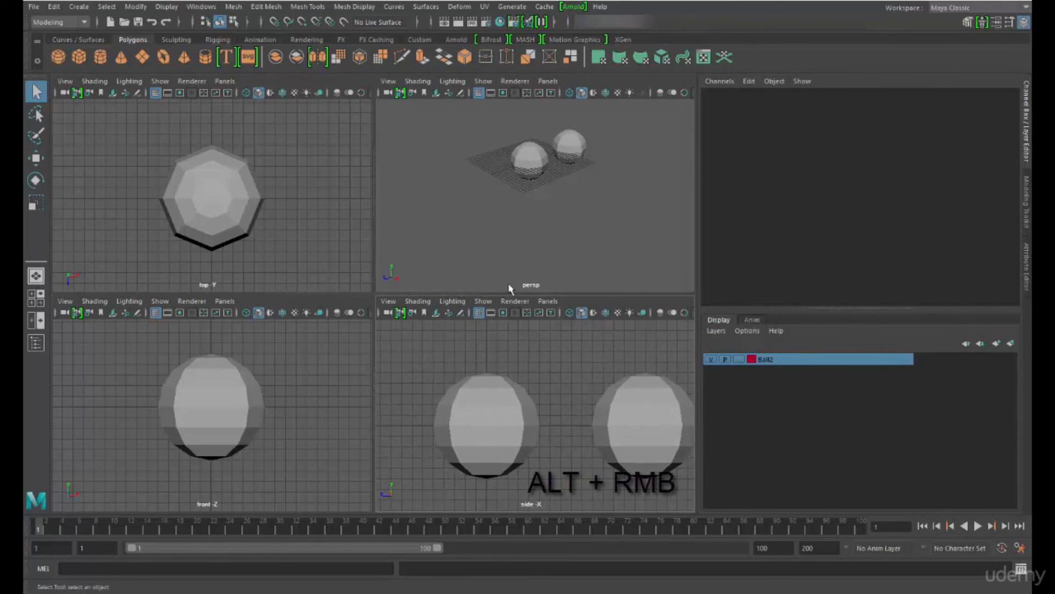
# Zoom in on the spheres in the perspective view, zoom out the side view and orbit the perspective to a low angle
pyautogui.keyDown('alt'); pyautogui.moveTo(500, 181); pyautogui.dragTo(549, 313, button='right'); pyautogui.keyUp('alt')
pyautogui.keyDown('alt'); pyautogui.moveTo(522, 418); pyautogui.dragTo(499, 381, button='right'); pyautogui.keyUp('alt')
pyautogui.keyDown('alt'); pyautogui.moveTo(510, 223); pyautogui.dragTo(495, 270, button='middle'); pyautogui.keyUp('alt')
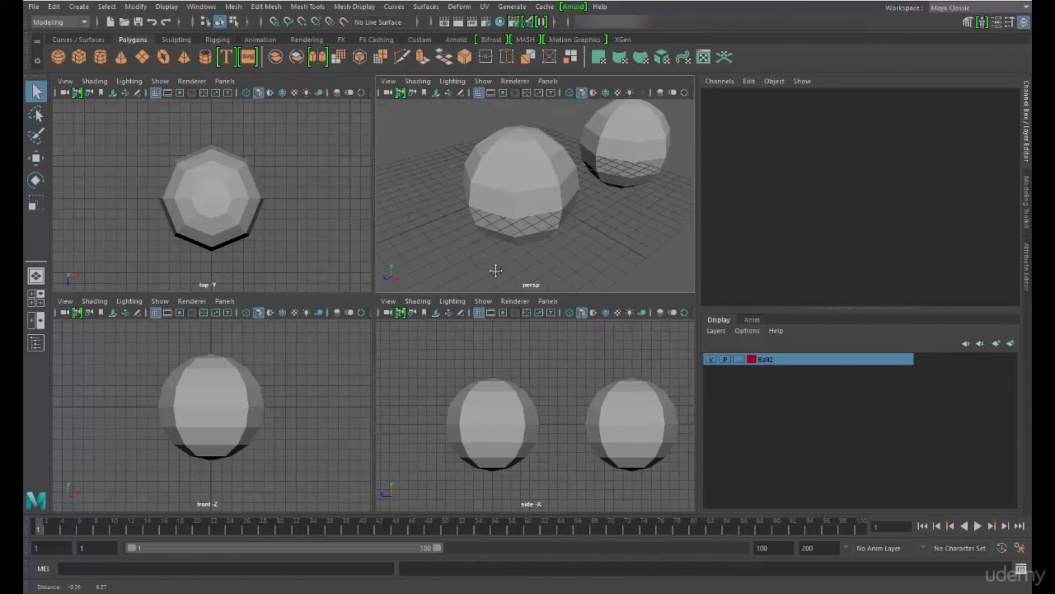
pyautogui.moveTo(559, 246)
pyautogui.keyDown('alt'); pyautogui.mouseDown()
pyautogui.moveTo(573, 208)
pyautogui.moveTo(560, 227)
pyautogui.mouseUp(); pyautogui.keyUp('alt')
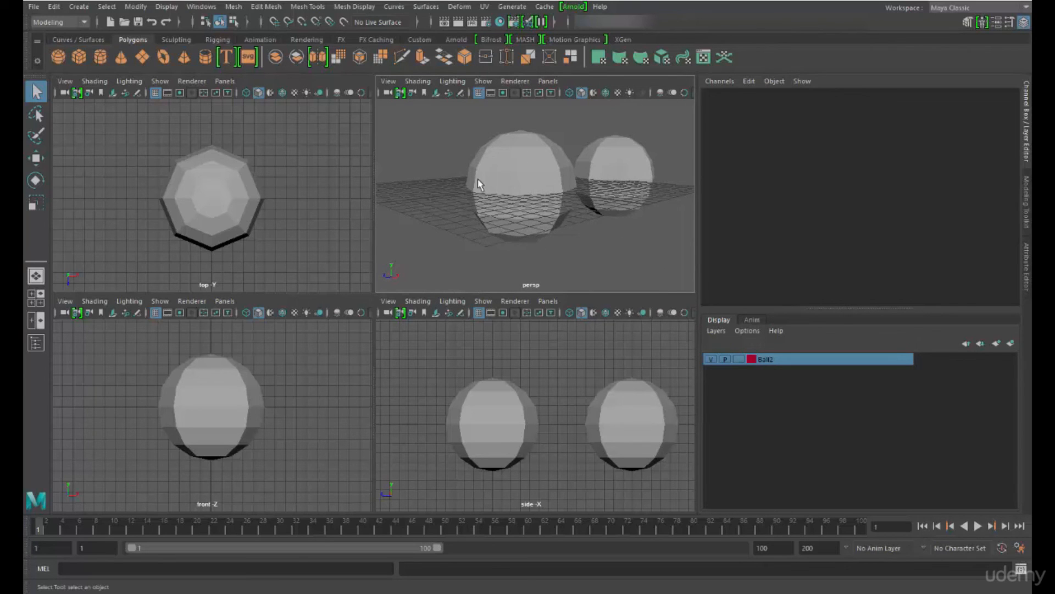
# Select the perspective view's camera and zoom out the top view to show the camera beside both spheres
pyautogui.click(388, 82)
pyautogui.click(414, 103)
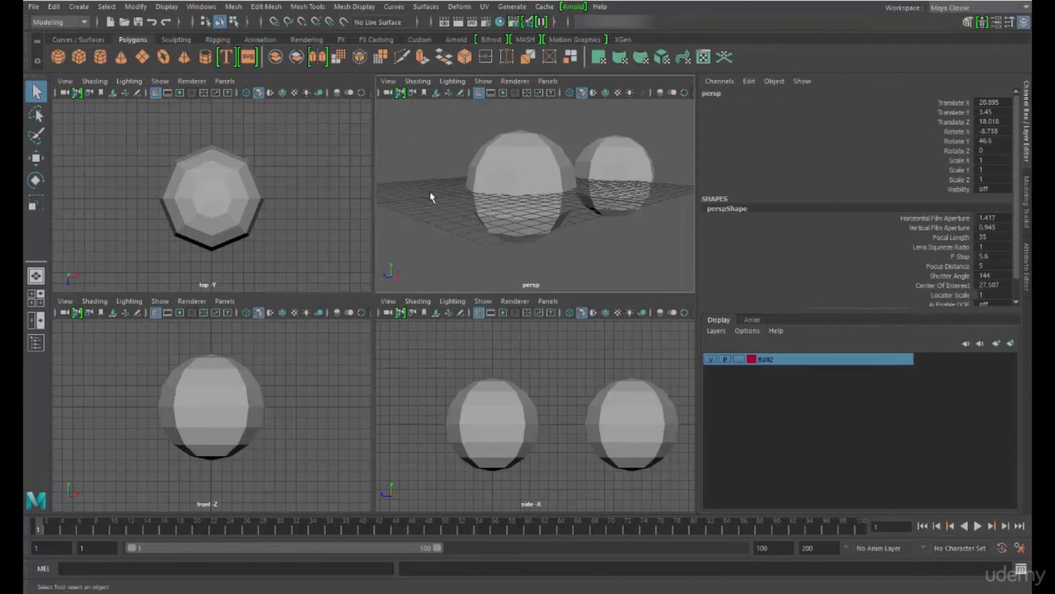
pyautogui.keyDown('alt'); pyautogui.moveTo(271, 187); pyautogui.dragTo(72, 176, button='right'); pyautogui.keyUp('alt')
pyautogui.keyDown('alt'); pyautogui.moveTo(203, 174); pyautogui.dragTo(166, 169, button='right'); pyautogui.keyUp('alt')
pyautogui.keyDown('alt'); pyautogui.click(166, 169); pyautogui.keyUp('alt')
pyautogui.keyDown('alt'); pyautogui.moveTo(166, 169); pyautogui.dragTo(159, 135, button='middle'); pyautogui.keyUp('alt')
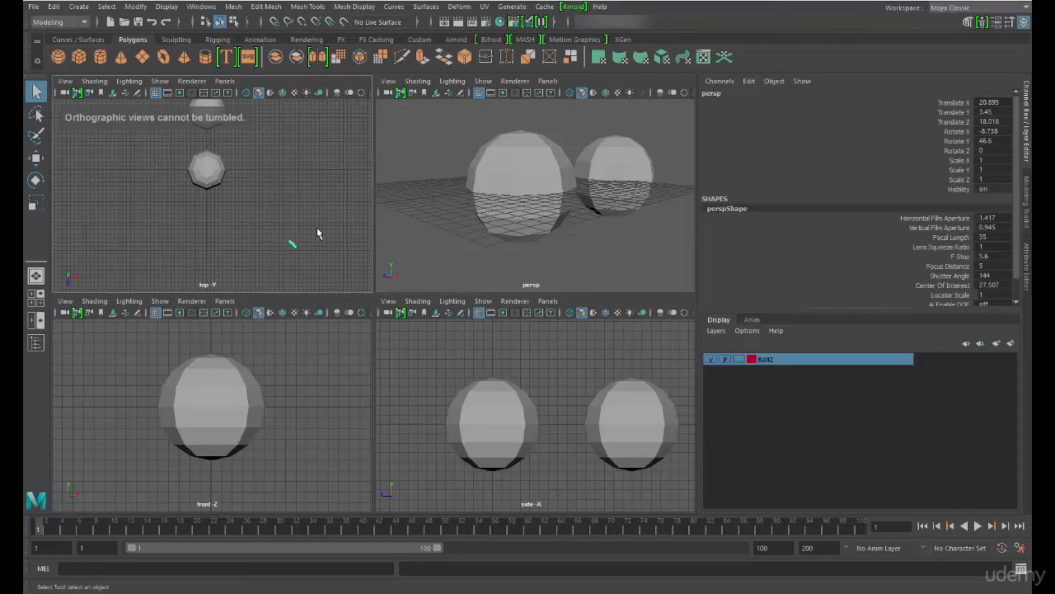
# Orbit and dolly the perspective view to examine how its selected camera moves in the other views
pyautogui.keyDown('alt'); pyautogui.click(510, 188); pyautogui.keyUp('alt')
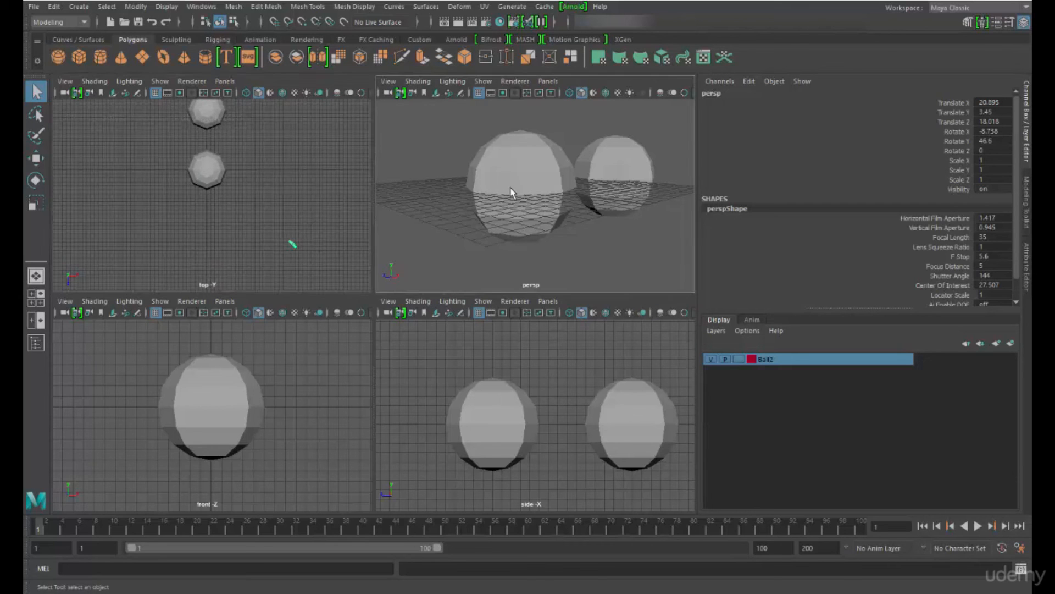
pyautogui.keyDown('alt'); pyautogui.moveTo(526, 160); pyautogui.dragTo(563, 247, button='right'); pyautogui.keyUp('alt')
pyautogui.moveTo(541, 184)
pyautogui.keyDown('alt'); pyautogui.mouseDown(button='right')
pyautogui.moveTo(555, 216)
pyautogui.moveTo(549, 176)
pyautogui.moveTo(542, 213)
pyautogui.moveTo(537, 196)
pyautogui.mouseUp(button='right'); pyautogui.keyUp('alt')
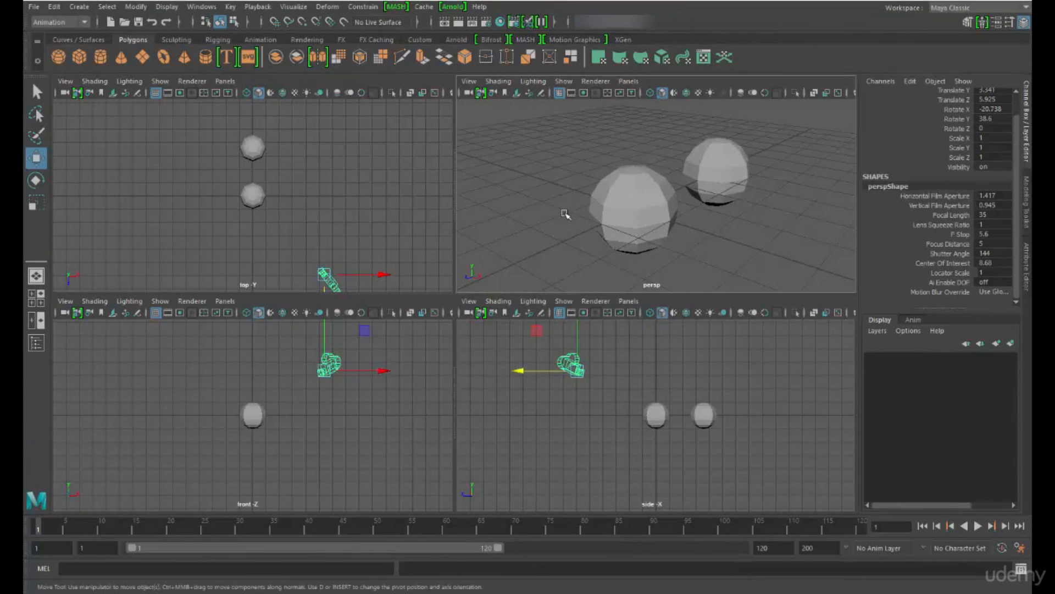
# Use the Zoom Tool in the perspective view to zoom out and back in, bringing the camera's focal length to about 60
pyautogui.click(469, 81)
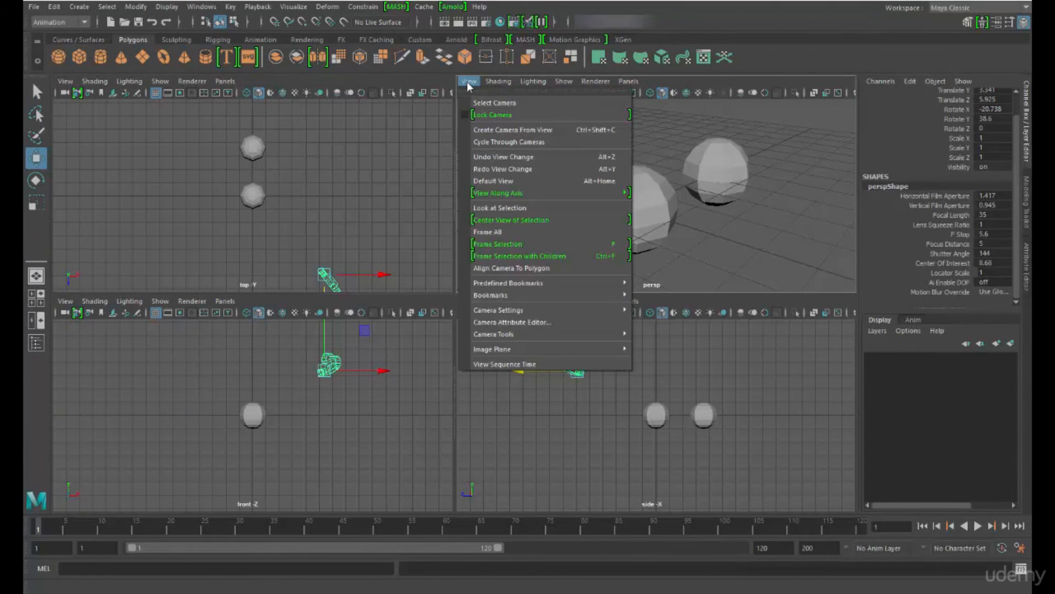
pyautogui.moveTo(495, 334)
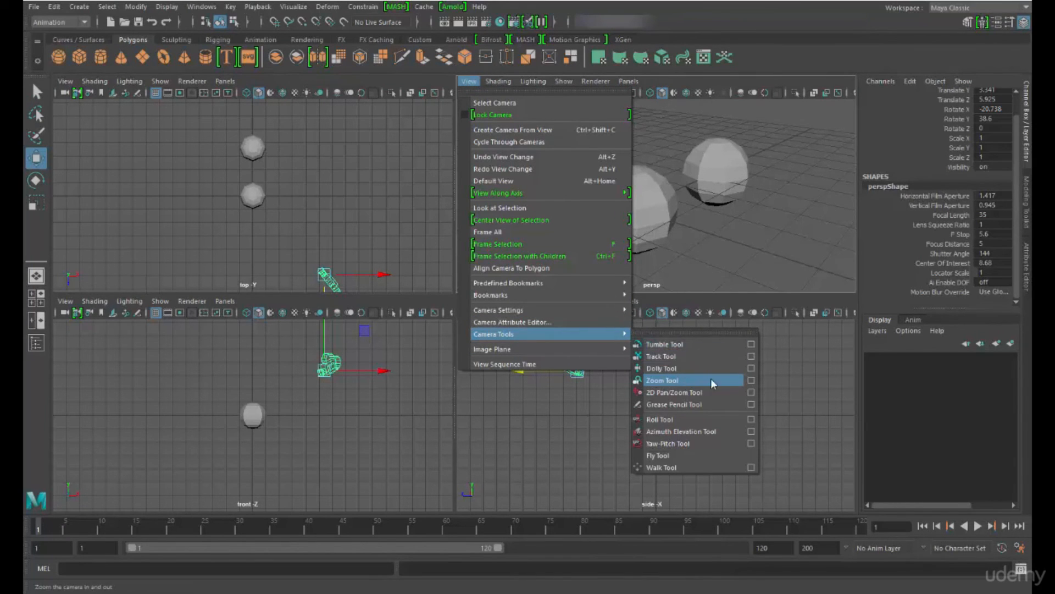
pyautogui.click(663, 381)
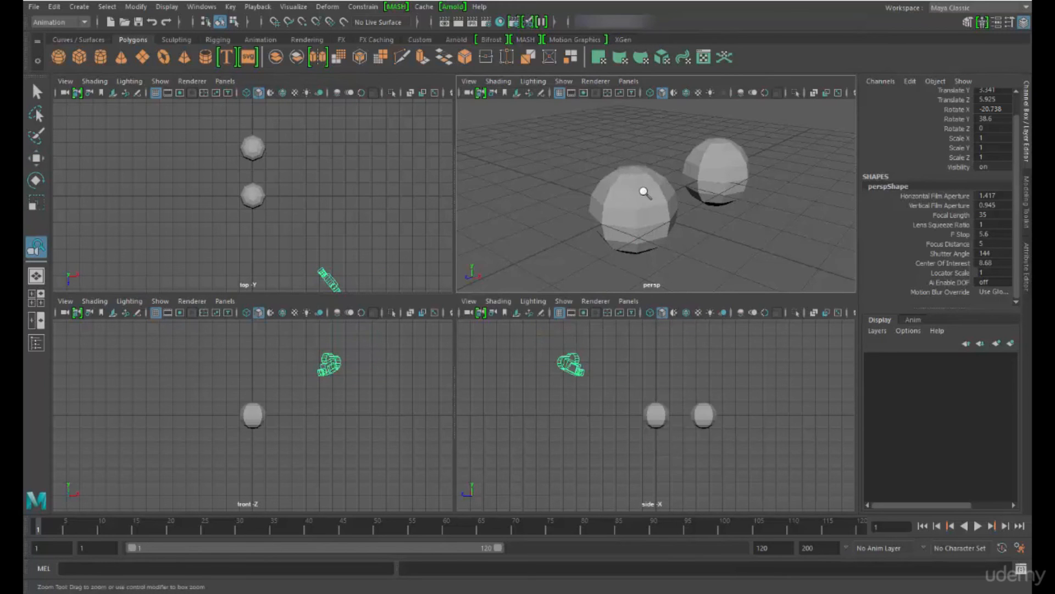
pyautogui.moveTo(641, 187); pyautogui.dragTo(710, 241)
pyautogui.moveTo(328, 377); pyautogui.dragTo(366, 359)
pyautogui.moveTo(666, 173); pyautogui.dragTo(749, 174)
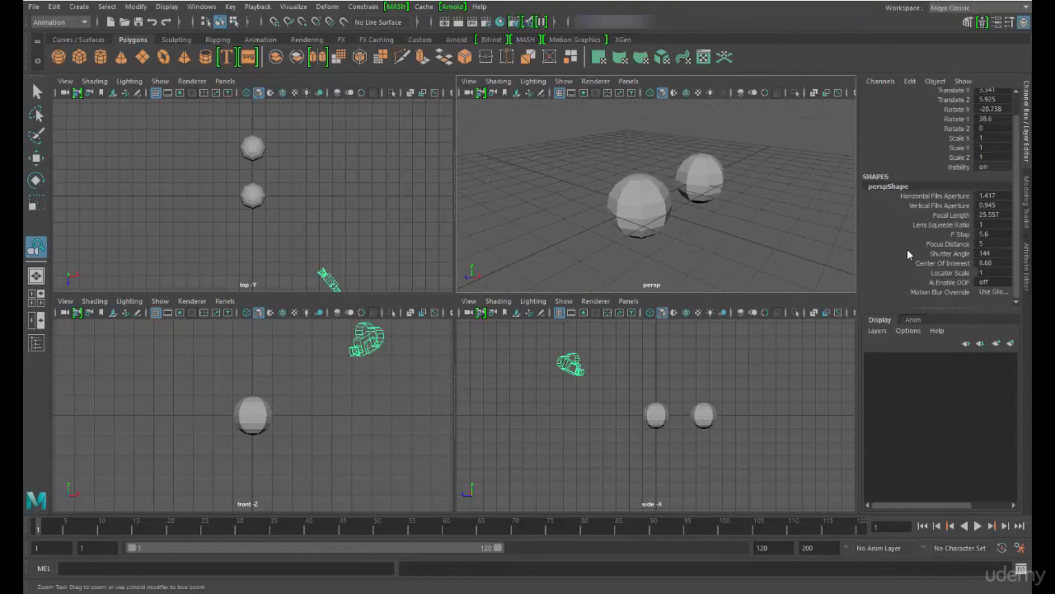
pyautogui.moveTo(718, 222); pyautogui.dragTo(704, 255)
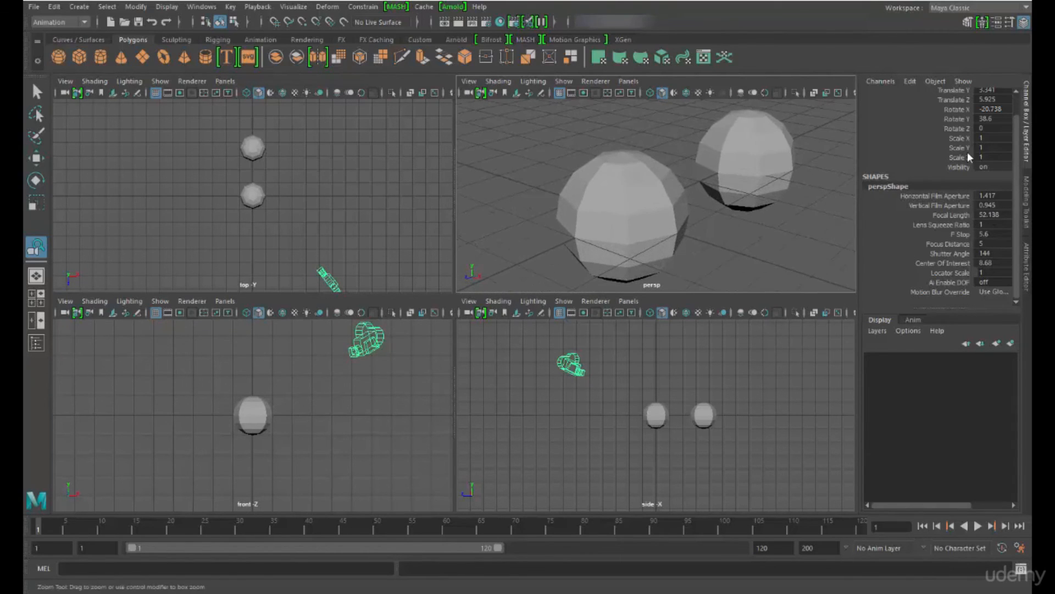
pyautogui.moveTo(709, 199); pyautogui.dragTo(681, 211)
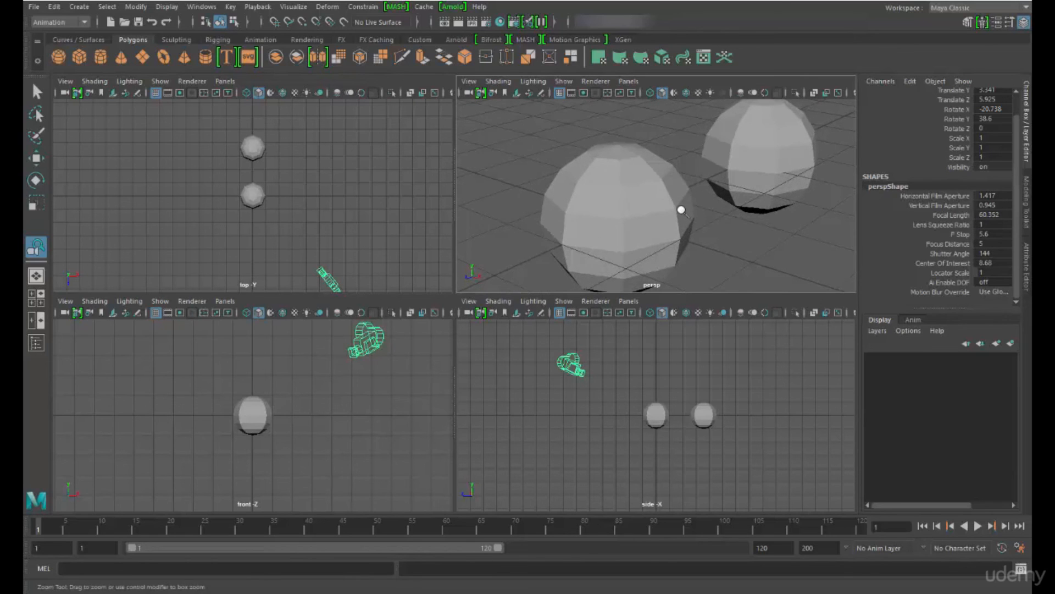